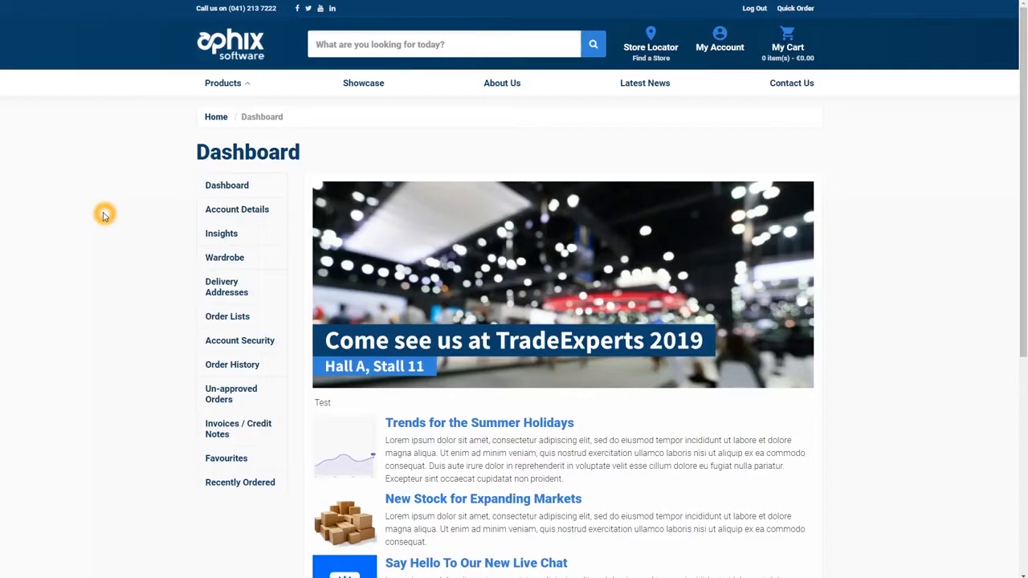
Step: Open the Wardrobe management page of the account and look over its group overview
{"action": "left_click", "coordinate": [227, 257]}
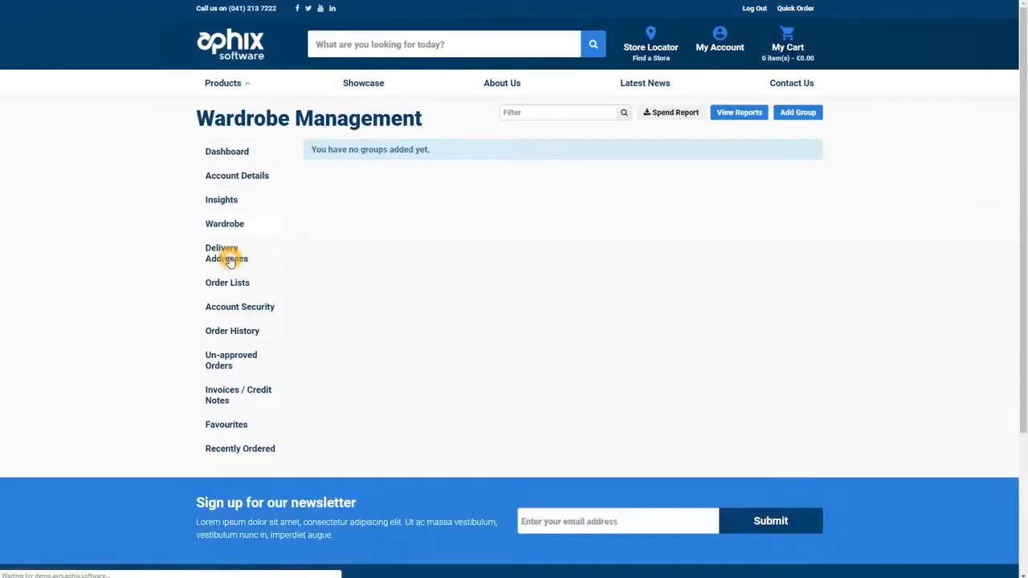
{"action": "left_click", "coordinate": [381, 186]}
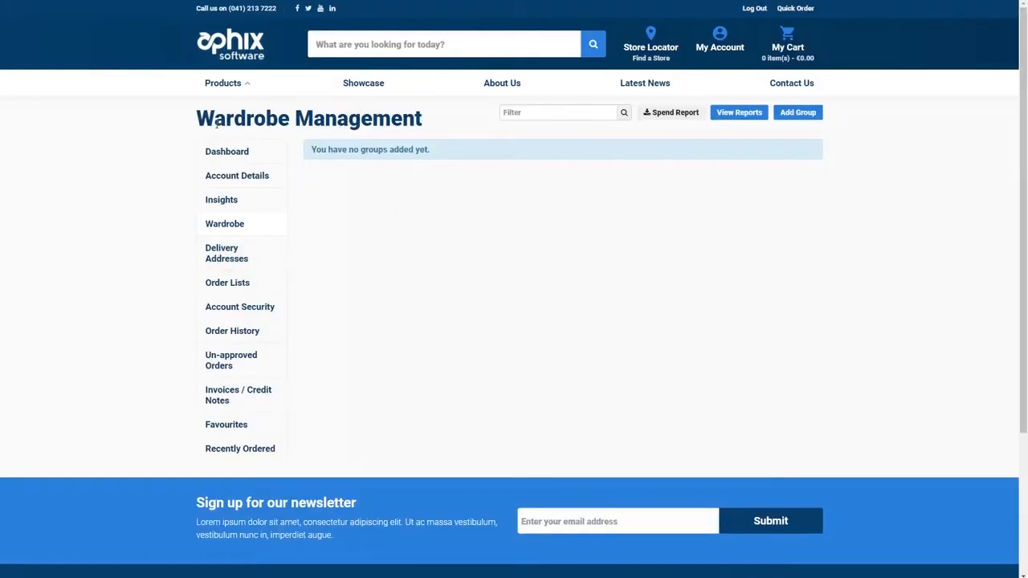
{"action": "left_click_drag", "start_coordinate": [188, 126], "coordinate": [442, 125]}
{"action": "left_click", "coordinate": [474, 239]}
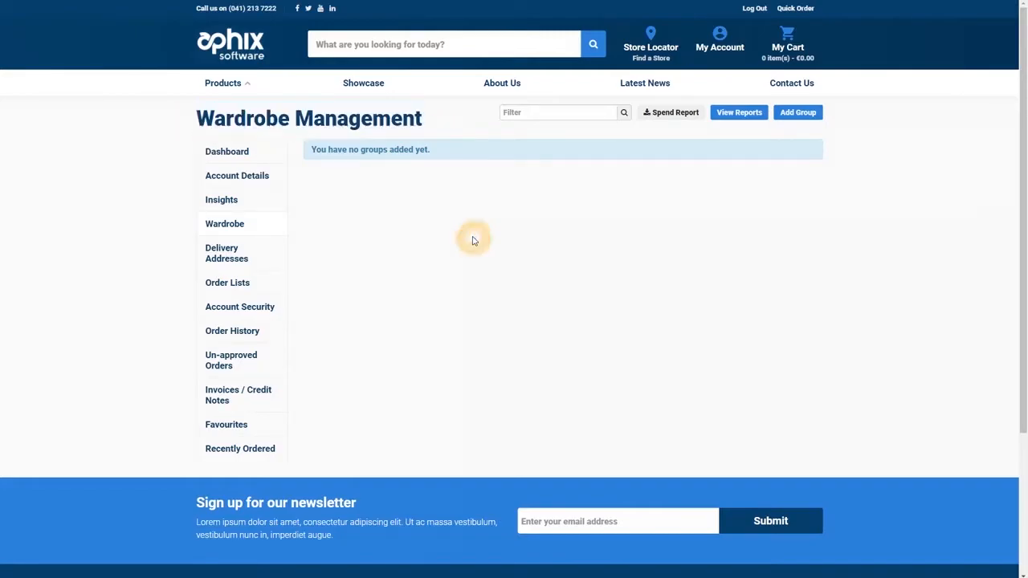
Step: Open the account's order history and review the list of past orders
{"action": "left_click", "coordinate": [232, 332]}
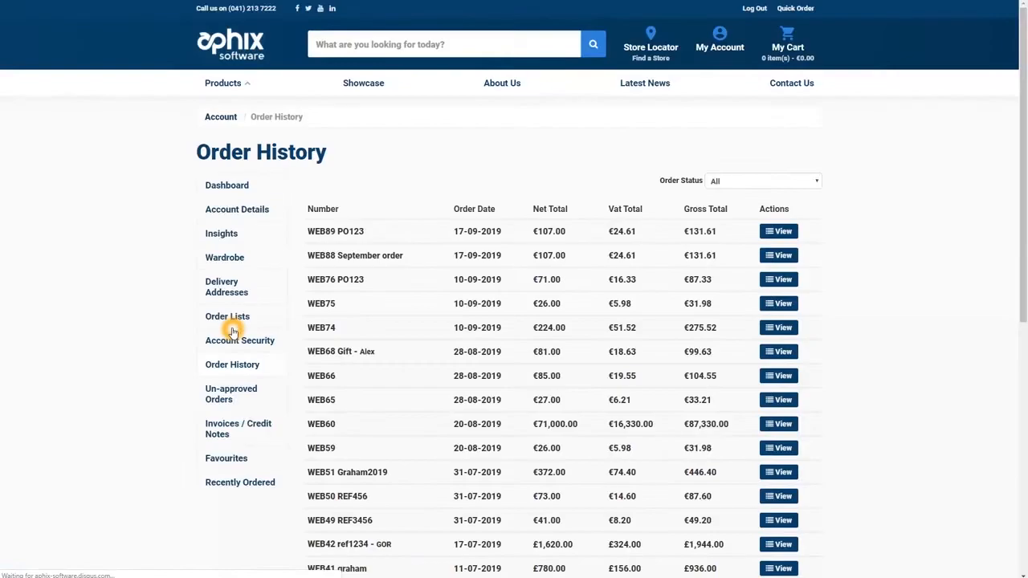
{"action": "scroll", "coordinate": [424, 245], "scroll_direction": "down", "scroll_amount": 5}
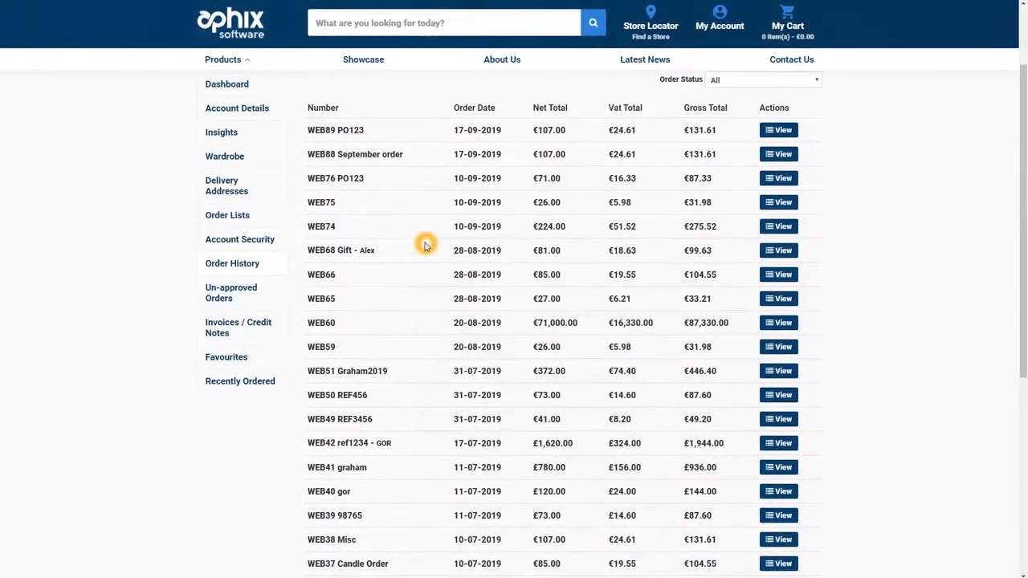
{"action": "scroll", "coordinate": [424, 246], "scroll_direction": "up", "scroll_amount": 5}
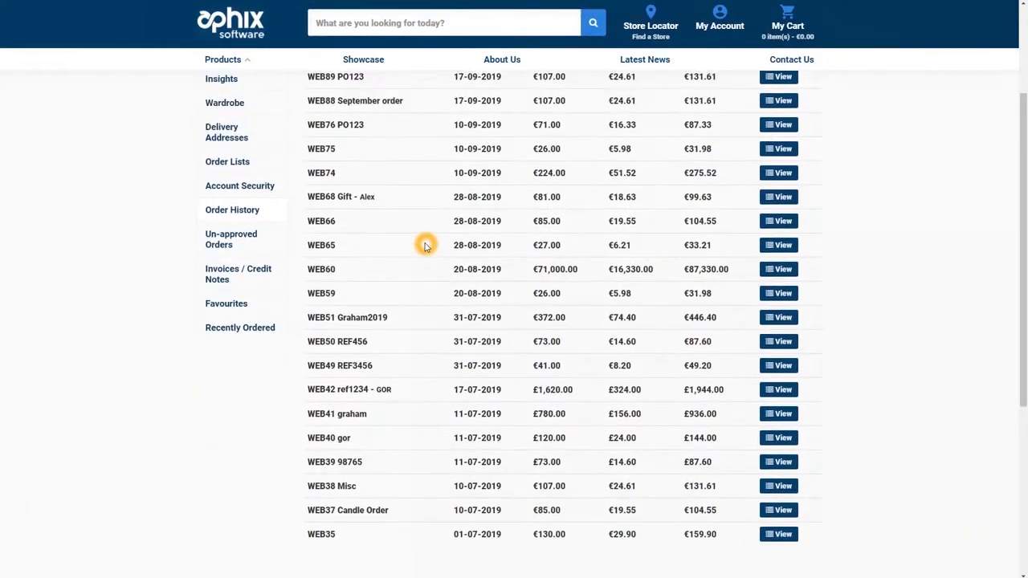
{"action": "left_click_drag", "start_coordinate": [201, 157], "coordinate": [330, 157]}
{"action": "left_click", "coordinate": [415, 155]}
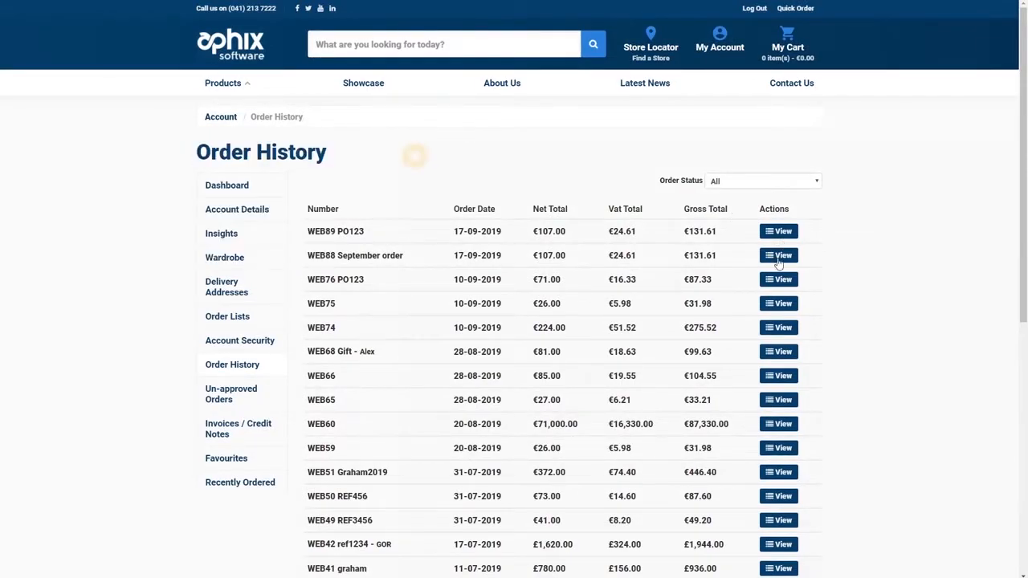
Step: Open the most recent order in the history, review its details, and reorder its items into the cart
{"action": "left_click", "coordinate": [778, 231]}
{"action": "left_click", "coordinate": [401, 231]}
{"action": "left_click_drag", "start_coordinate": [297, 188], "coordinate": [498, 187]}
{"action": "left_click", "coordinate": [559, 178]}
{"action": "left_click_drag", "start_coordinate": [730, 193], "coordinate": [838, 200]}
{"action": "left_click", "coordinate": [841, 195]}
{"action": "left_click", "coordinate": [803, 180]}
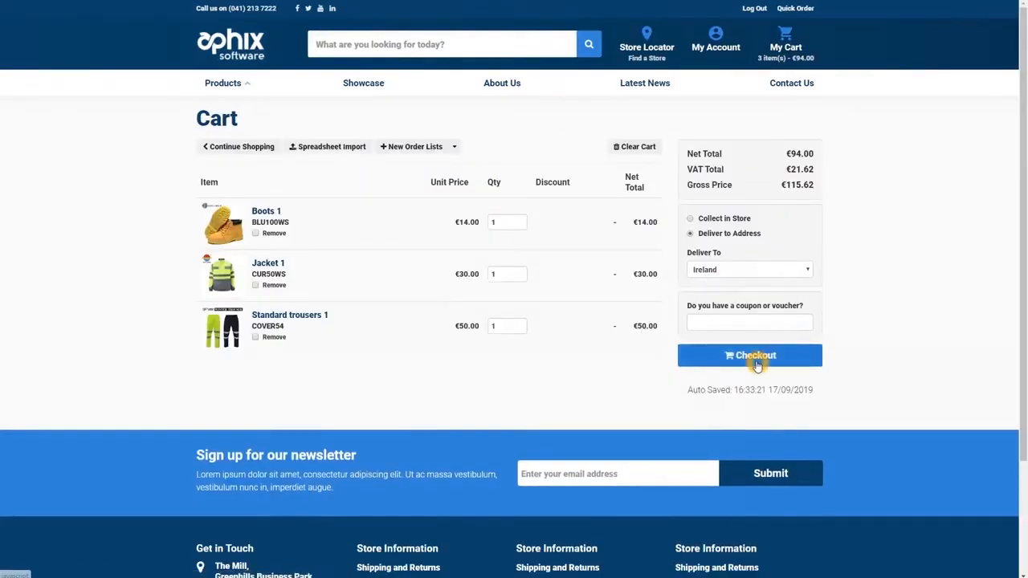
Step: Clear the cart, confirm the removal, and return to the account's Wardrobe management page
{"action": "left_click", "coordinate": [629, 148]}
{"action": "left_click", "coordinate": [576, 50]}
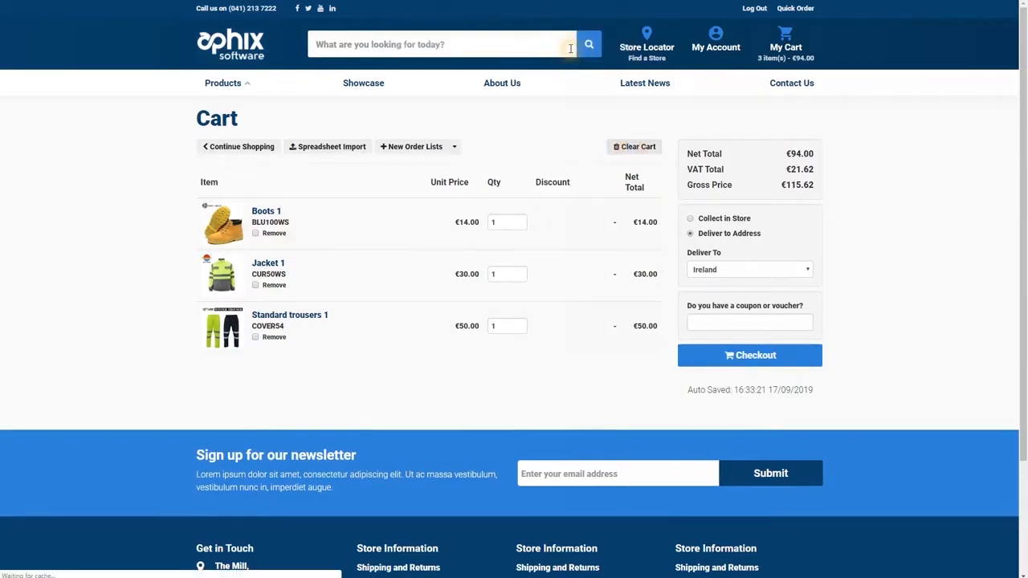
{"action": "left_click", "coordinate": [722, 44]}
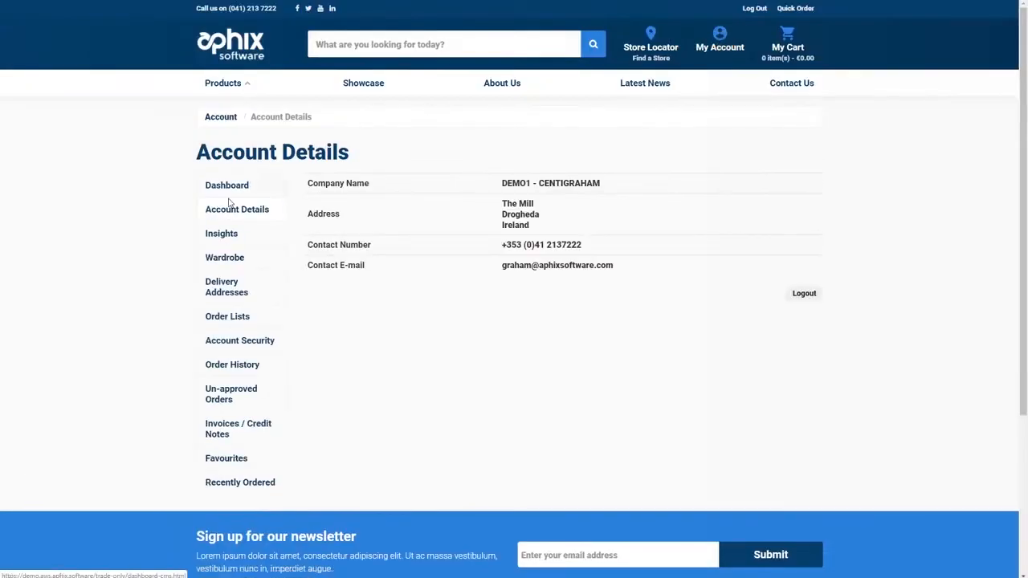
{"action": "left_click", "coordinate": [238, 258]}
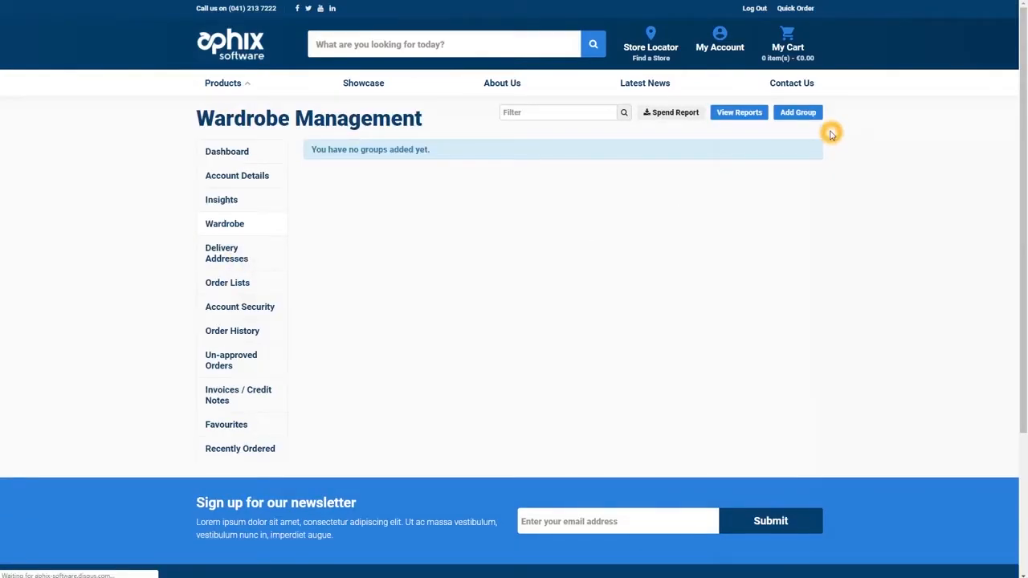
Step: Add a new wardrobe group titled "Company X" and save it
{"action": "left_click", "coordinate": [789, 113]}
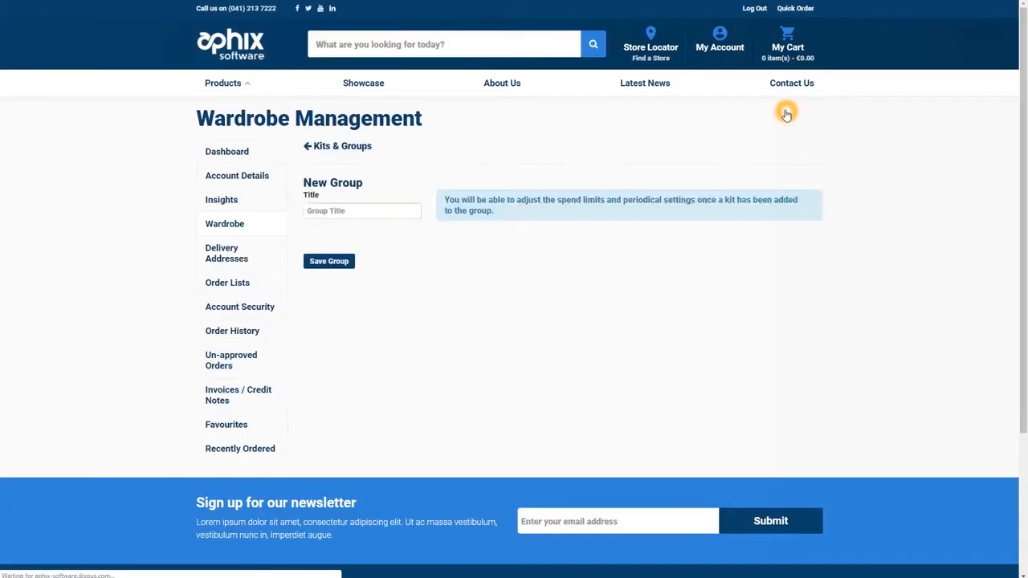
{"action": "left_click", "coordinate": [363, 207]}
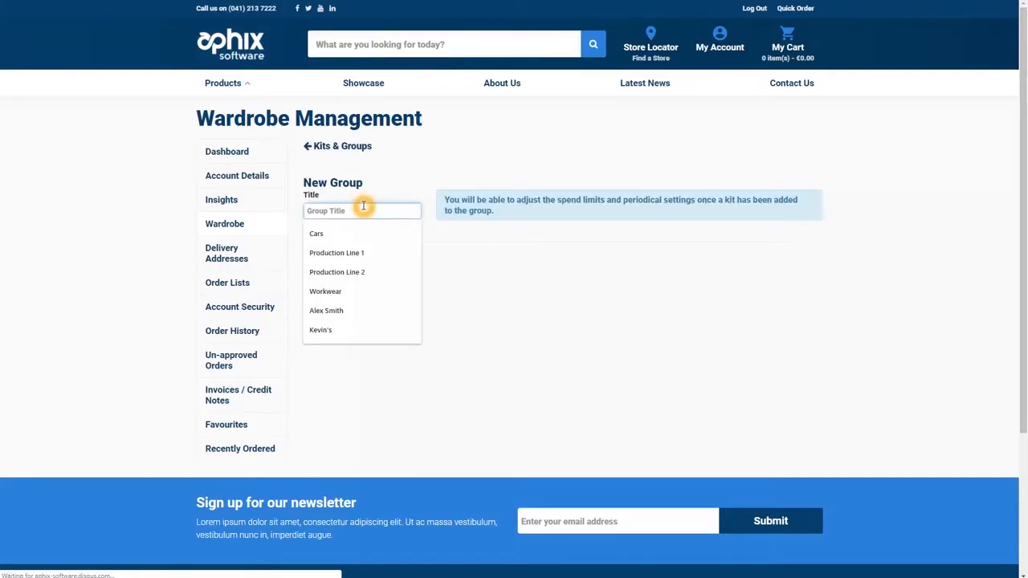
{"action": "type", "text": "Comp"}
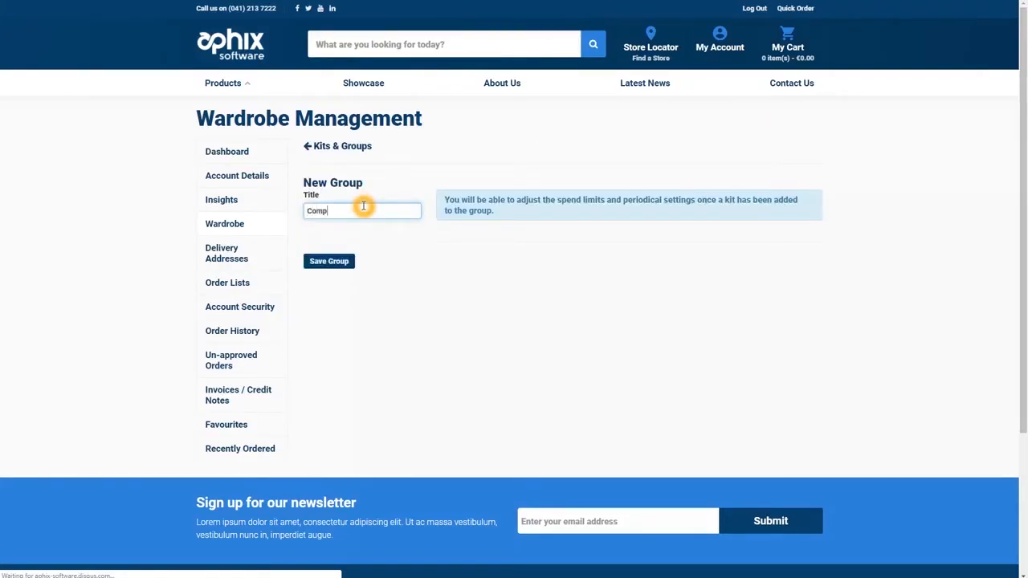
{"action": "type", "text": "any A"}
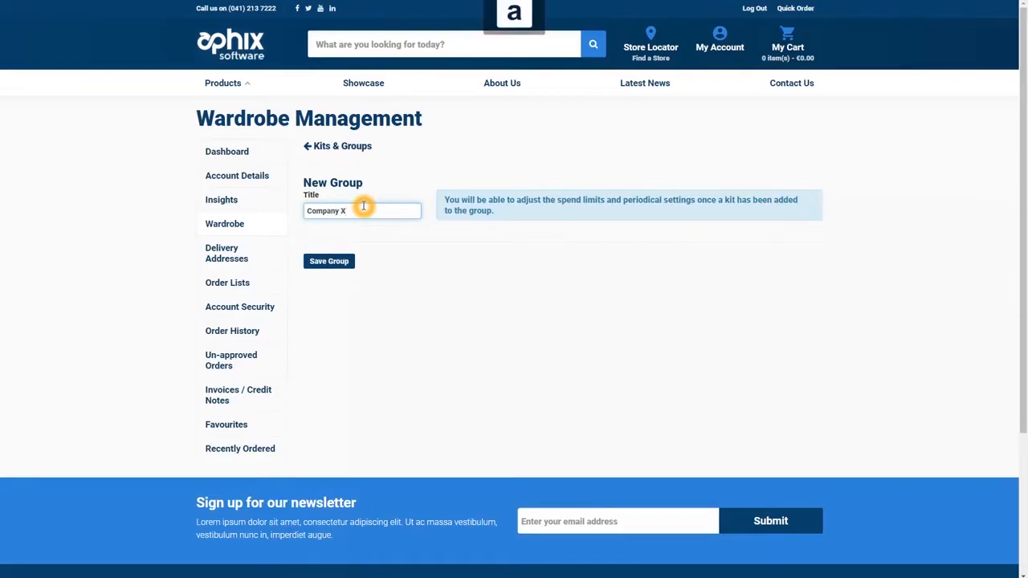
{"action": "left_click", "coordinate": [338, 264]}
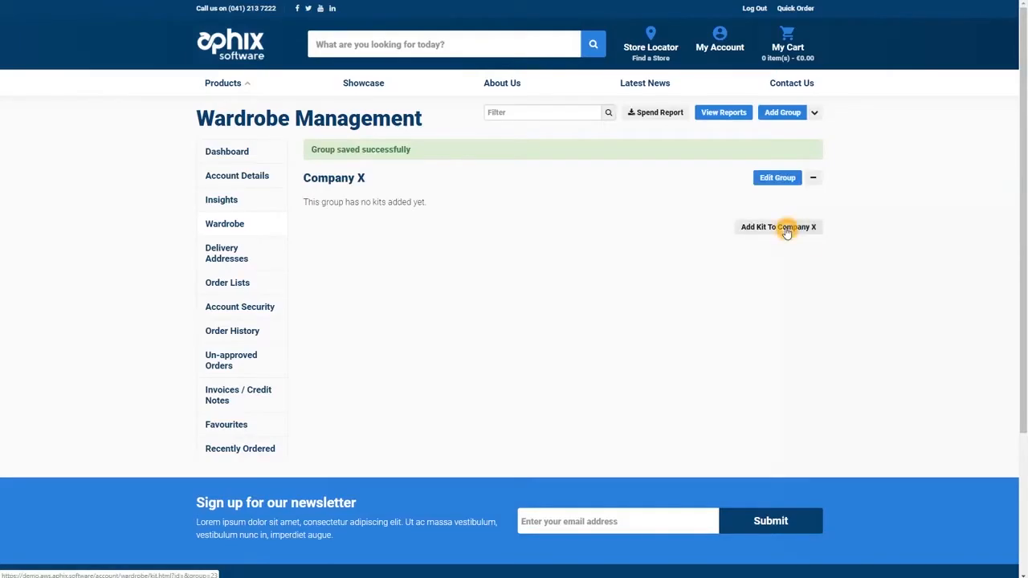
Step: Add a second wardrobe group titled "Company Y" and save it
{"action": "left_click", "coordinate": [794, 121]}
{"action": "left_click", "coordinate": [340, 211]}
{"action": "type", "text": "Company X"}
{"action": "left_click", "coordinate": [368, 273]}
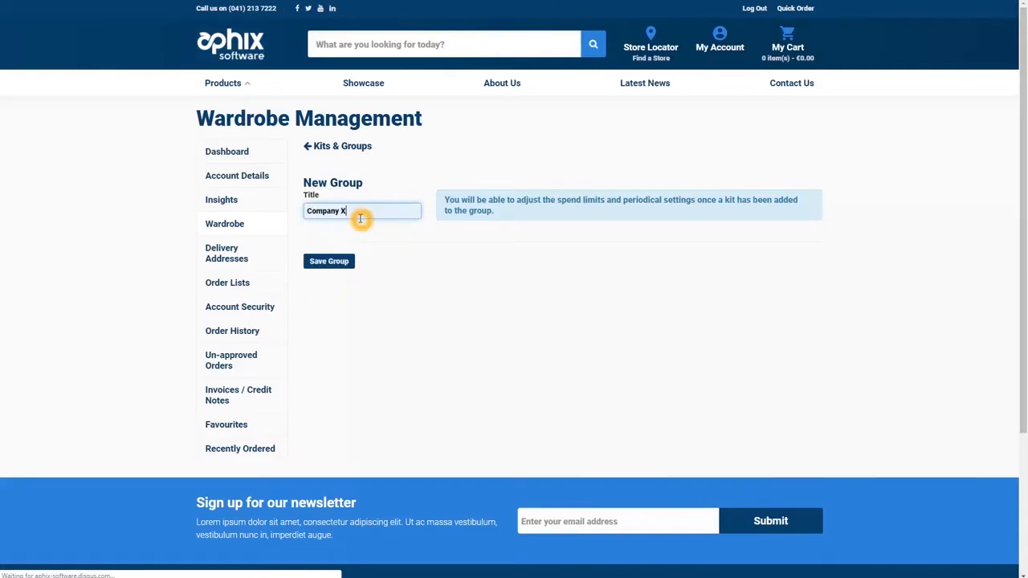
{"action": "key", "text": "BackSpace"}
{"action": "type", "text": "y"}
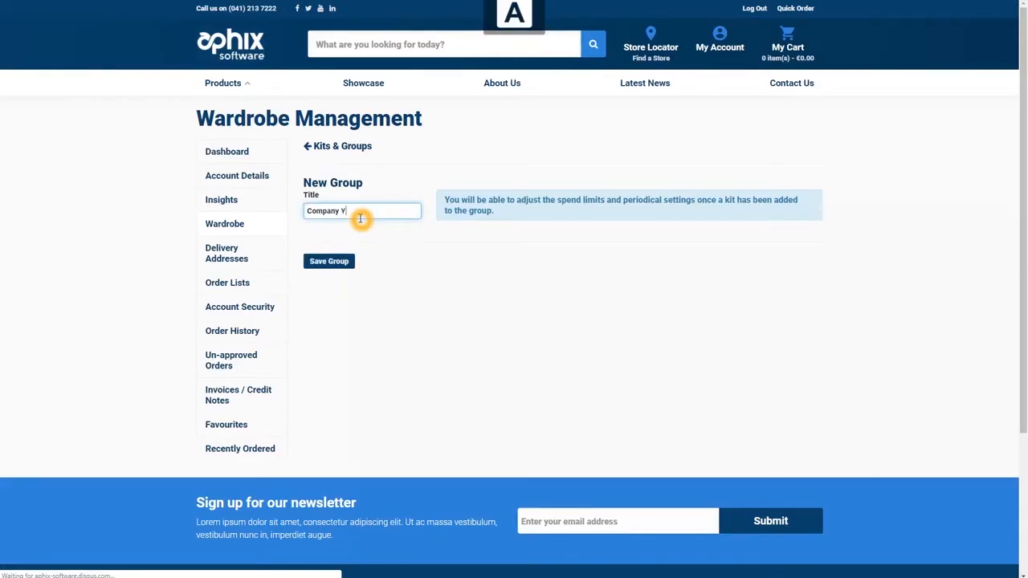
{"action": "left_click", "coordinate": [328, 261]}
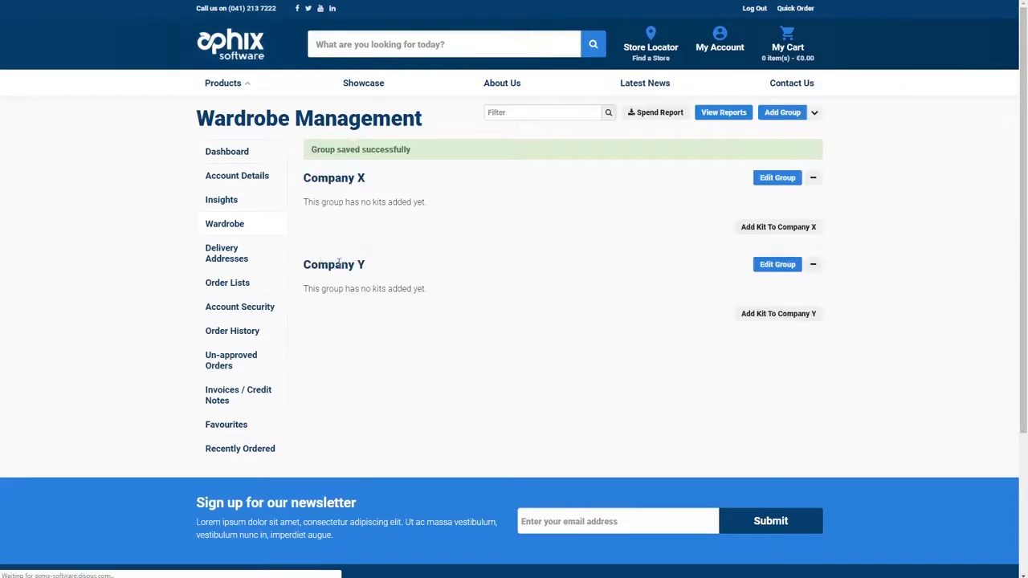
Step: Create a new kit in the Company X group, entering the employee's full name as the kit name
{"action": "left_click", "coordinate": [762, 229]}
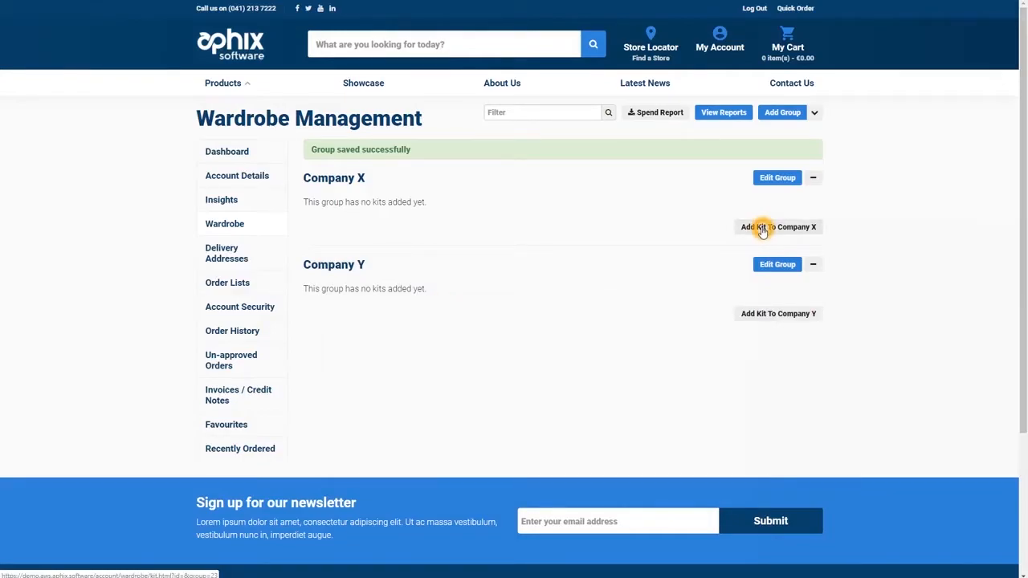
{"action": "left_click", "coordinate": [762, 229]}
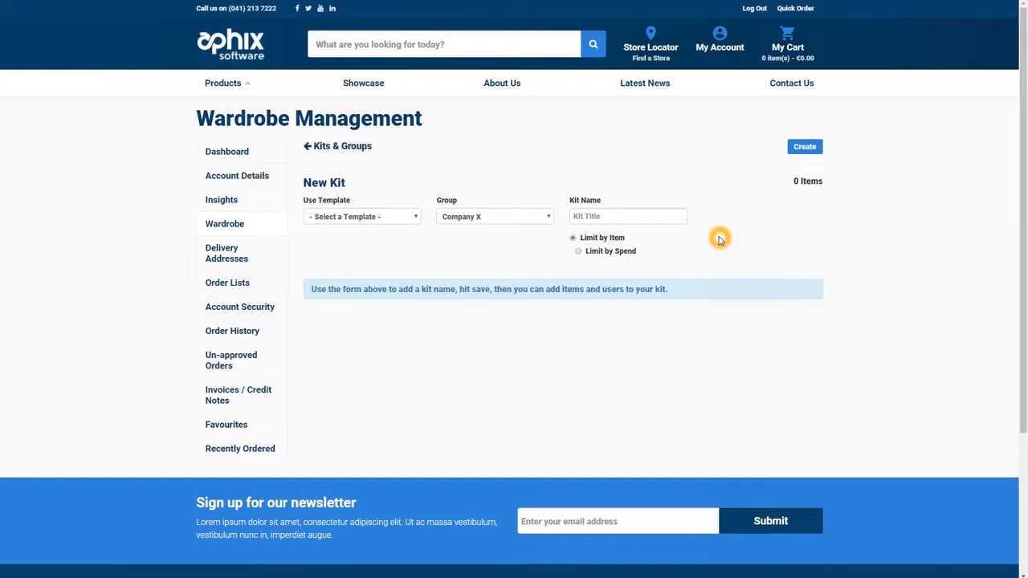
{"action": "left_click", "coordinate": [622, 216]}
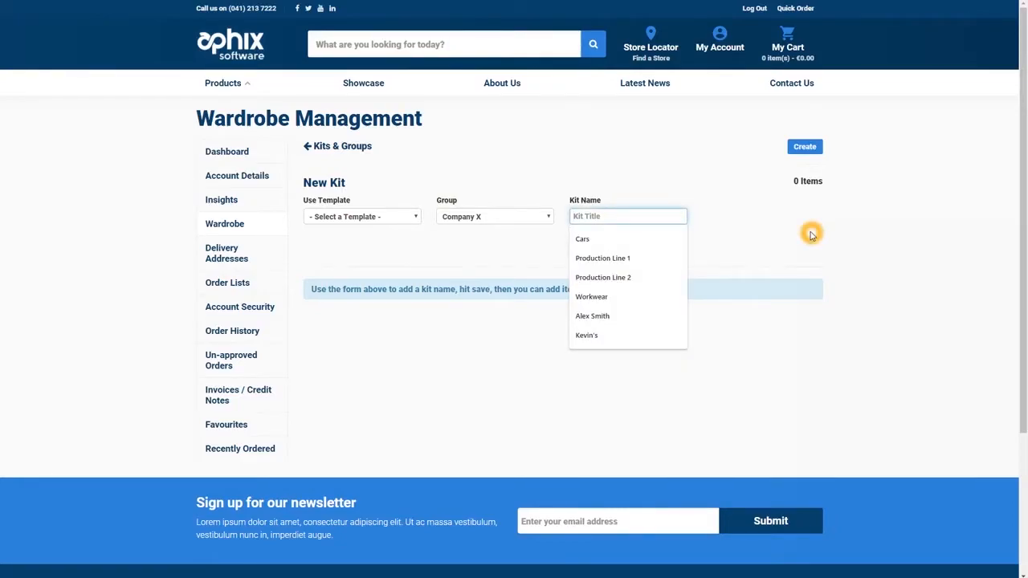
{"action": "type", "text": "jo"}
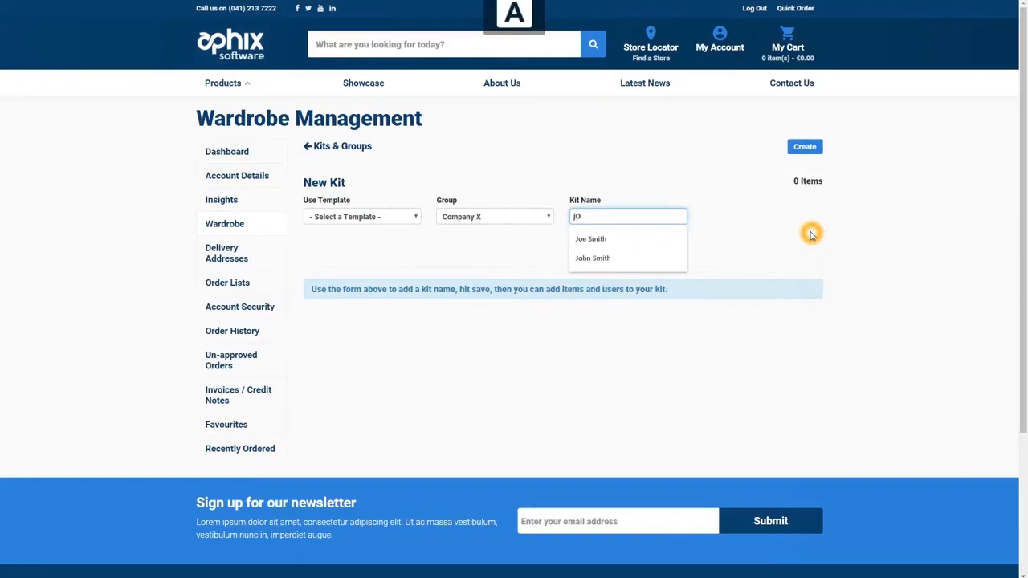
{"action": "left_click", "coordinate": [634, 258]}
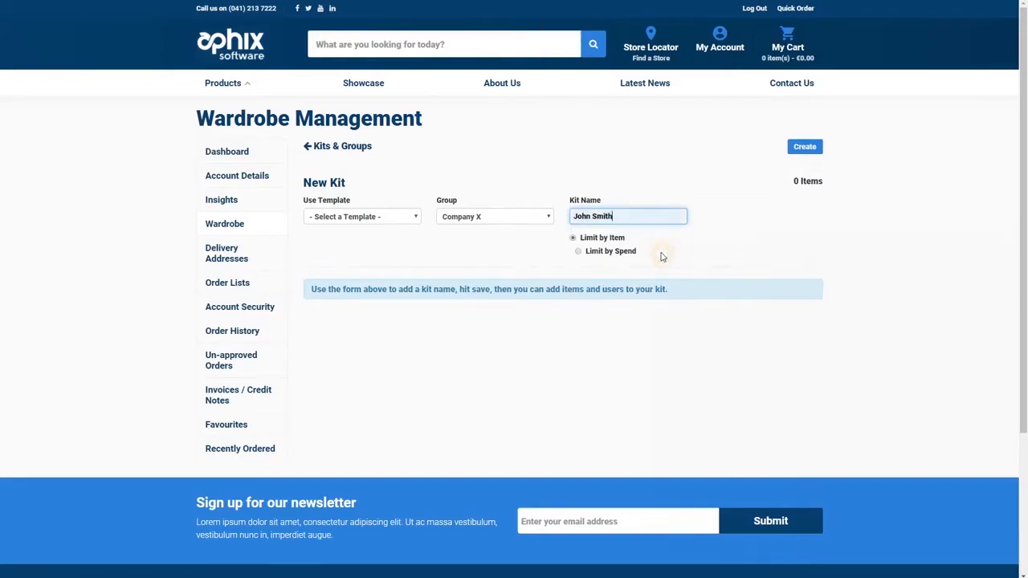
{"action": "left_click", "coordinate": [501, 214]}
{"action": "left_click", "coordinate": [493, 230]}
{"action": "left_click", "coordinate": [815, 151]}
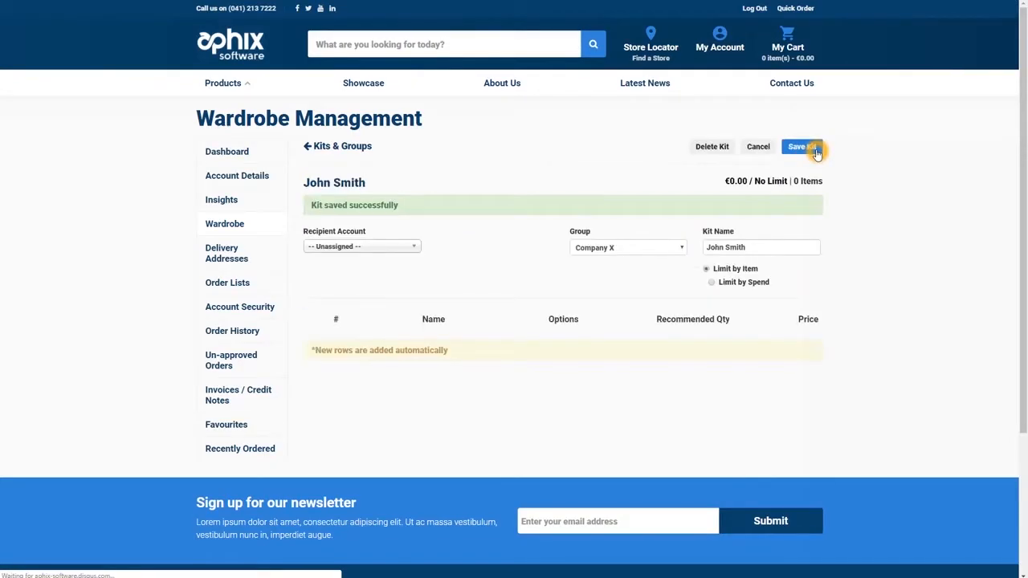
Step: Search for boots in the kit's first product row and add Boots 1 (BLU100WS)
{"action": "scroll", "coordinate": [864, 247], "scroll_direction": "down", "scroll_amount": 2}
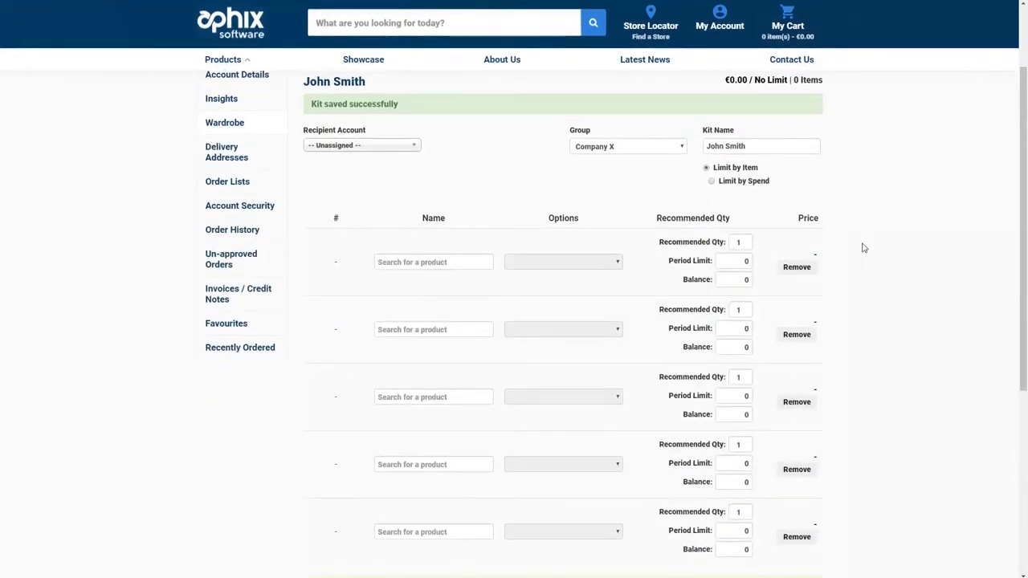
{"action": "scroll", "coordinate": [864, 247], "scroll_direction": "down", "scroll_amount": 1}
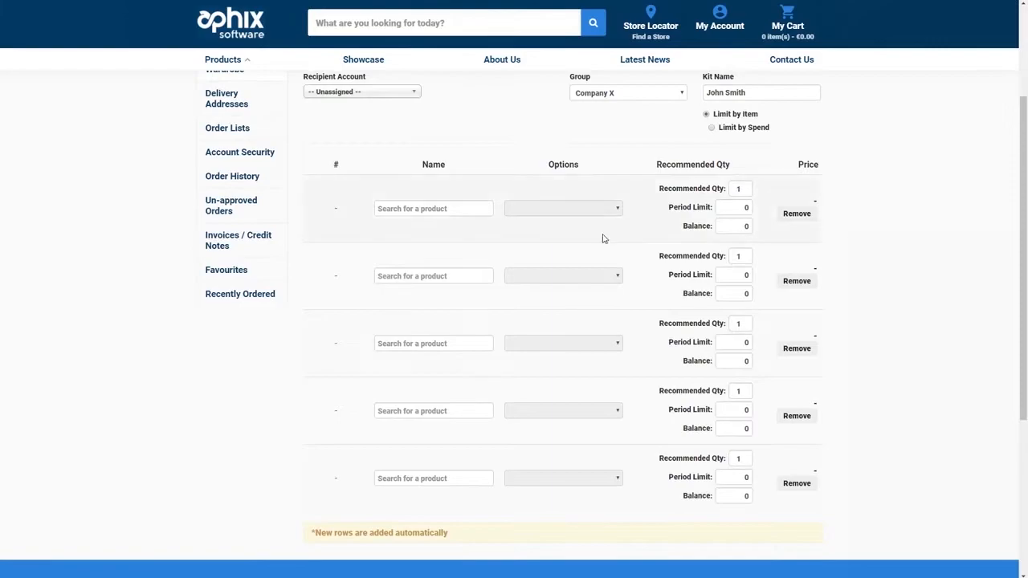
{"action": "left_click", "coordinate": [431, 210]}
{"action": "type", "text": "boots"}
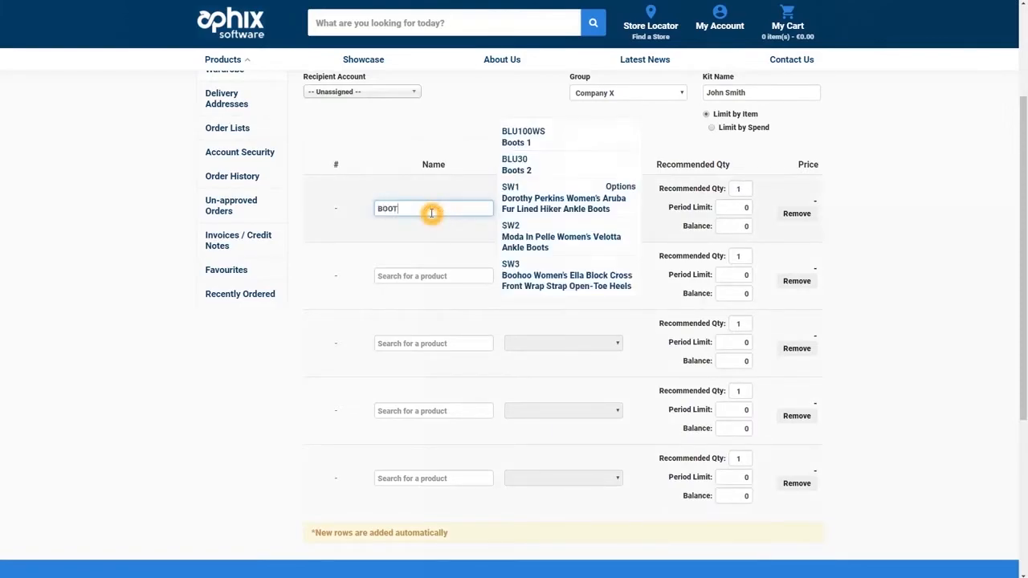
{"action": "left_click", "coordinate": [524, 157]}
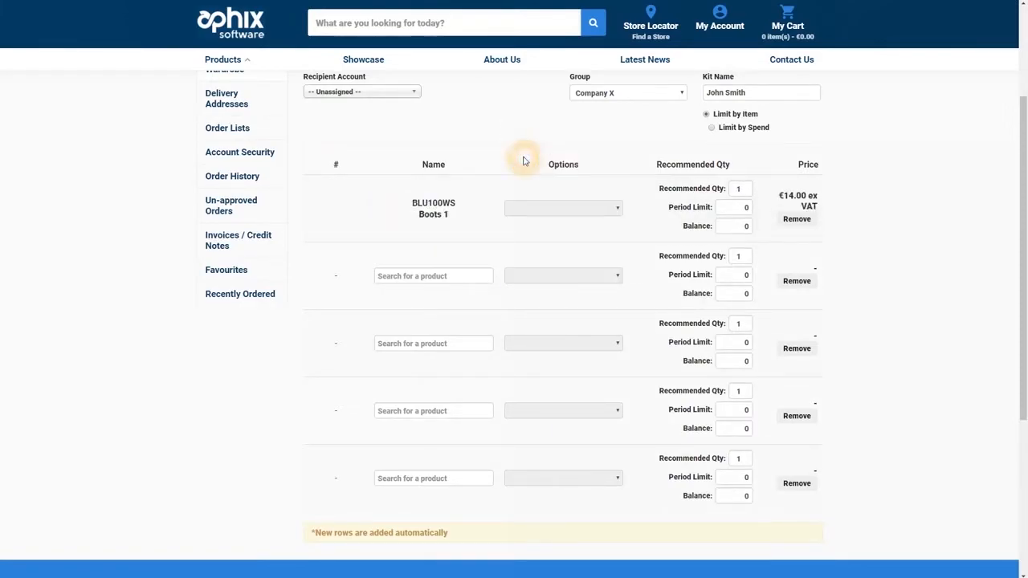
Step: Add Jacket 1 (CUR50WS) and Standard trousers 1 (COVER54) in the next two product rows and save the kit
{"action": "left_click", "coordinate": [428, 275]}
{"action": "type", "text": "JACKET"}
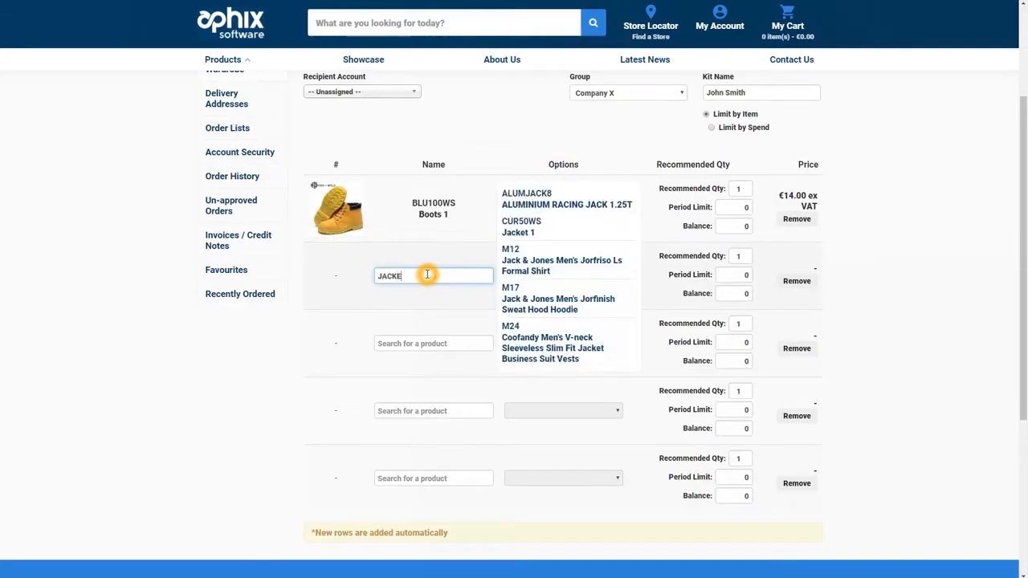
{"action": "left_click", "coordinate": [528, 192]}
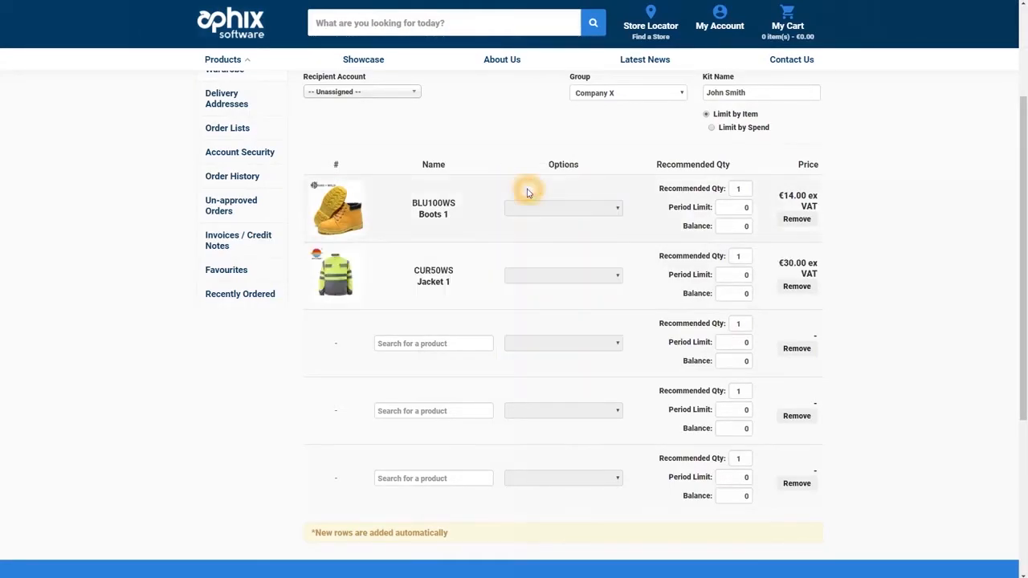
{"action": "left_click", "coordinate": [435, 343]}
{"action": "type", "text": "TROUSERS"}
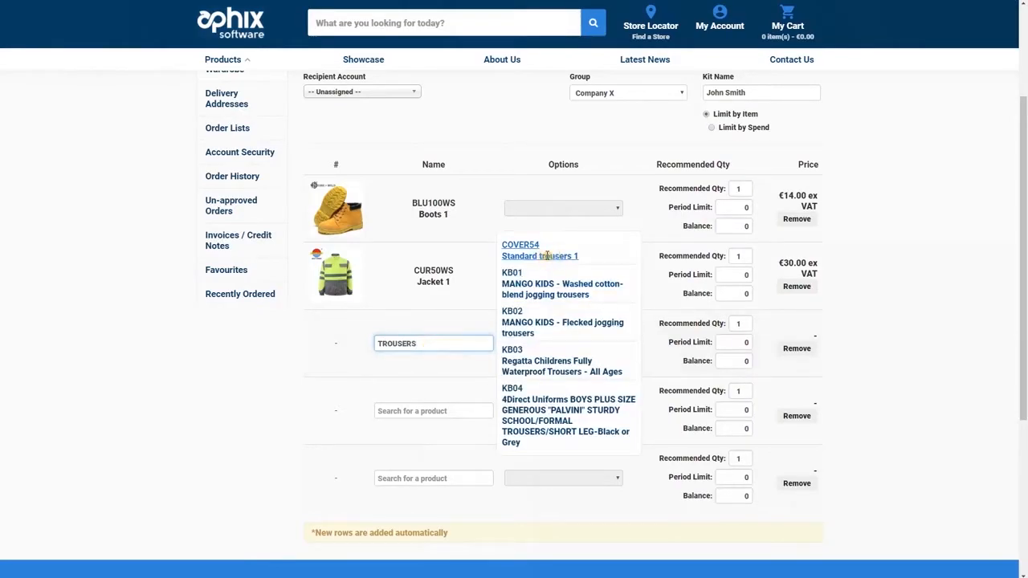
{"action": "left_click", "coordinate": [546, 256]}
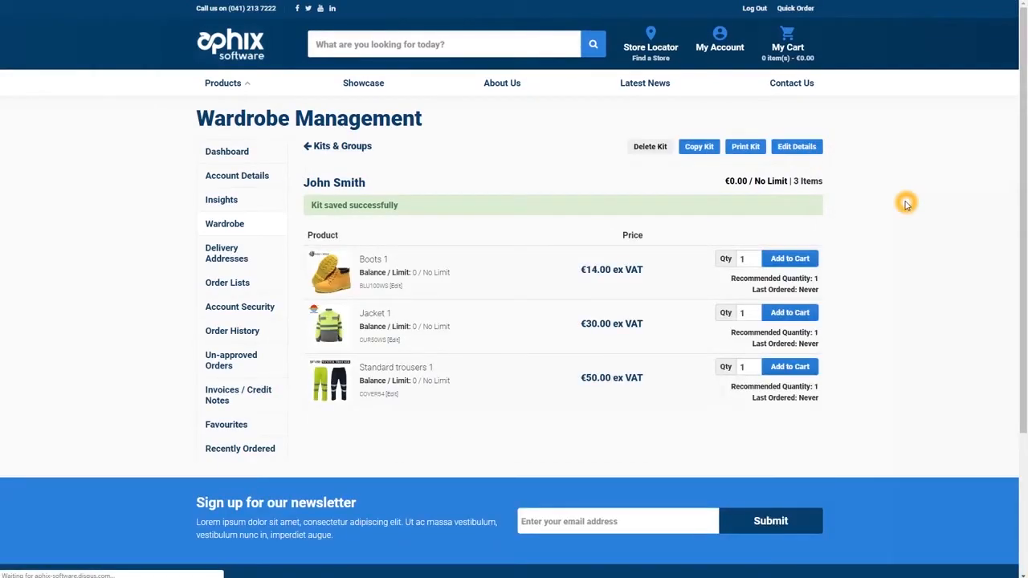
Step: Copy the kit, enter the second employee's full name as its kit name, assign it to the Company Y group and save it
{"action": "left_click", "coordinate": [700, 152]}
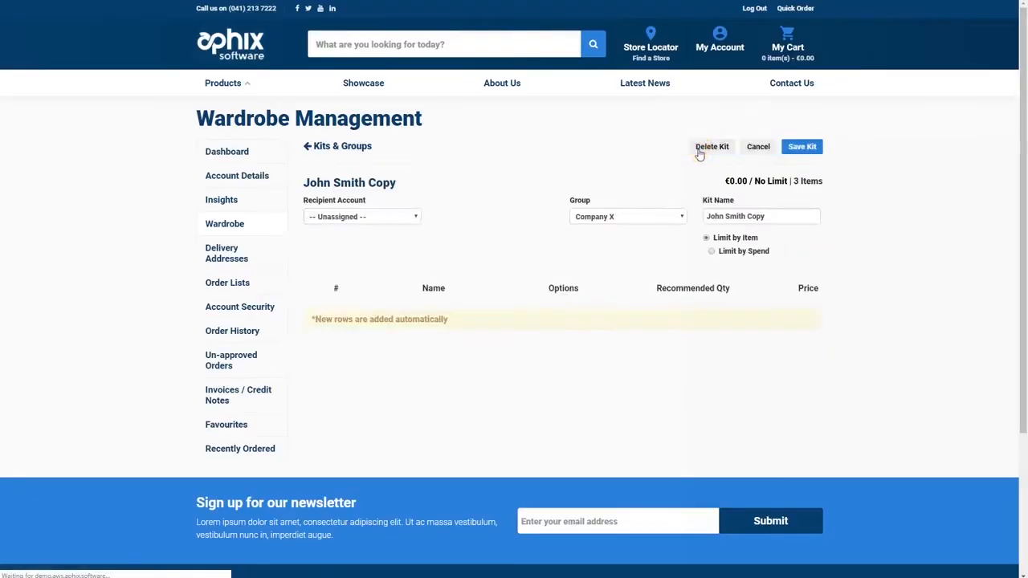
{"action": "left_click_drag", "start_coordinate": [772, 216], "coordinate": [635, 217]}
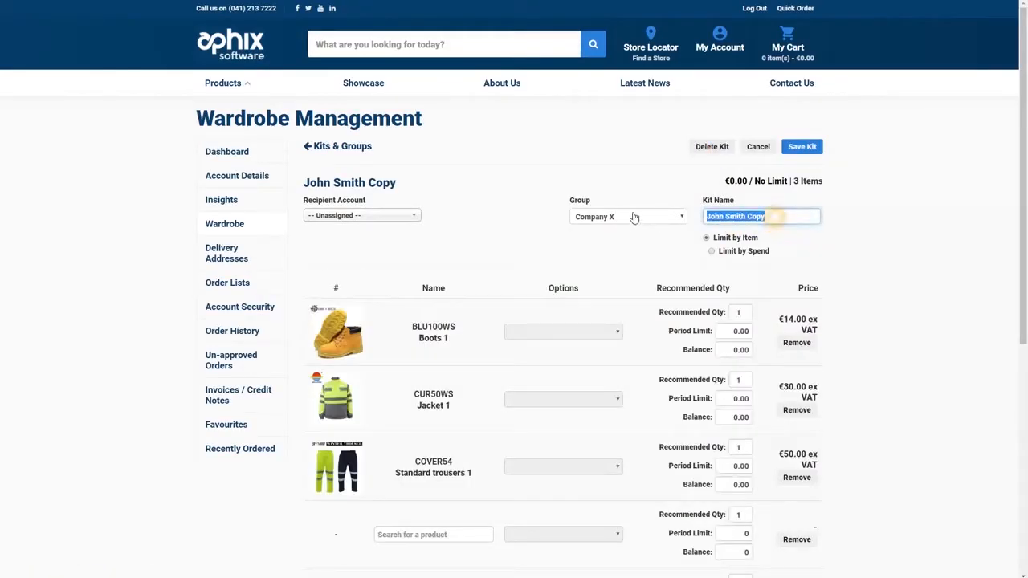
{"action": "left_click", "coordinate": [890, 216]}
{"action": "type", "text": "Bill Smith"}
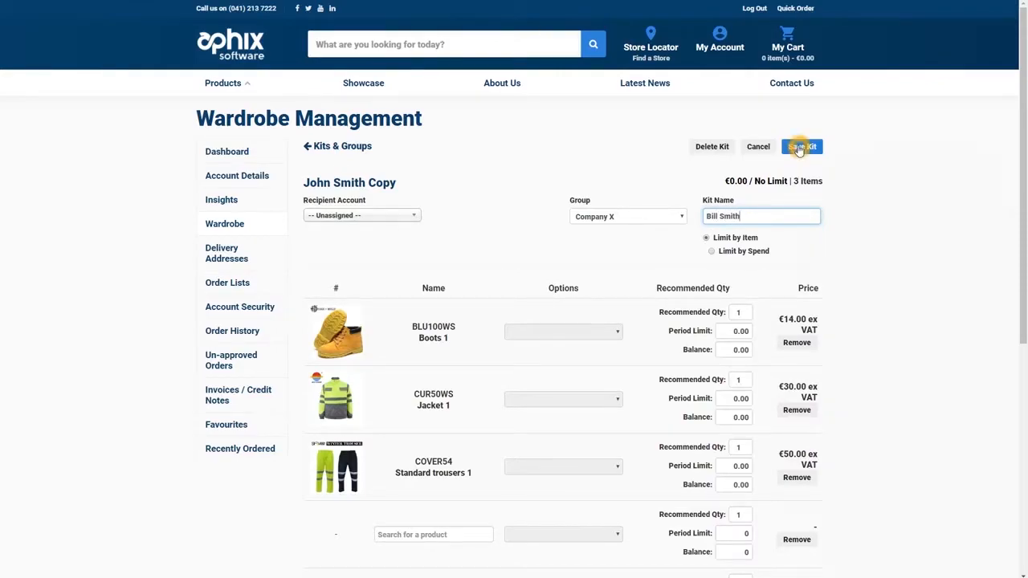
{"action": "left_click", "coordinate": [626, 217]}
{"action": "left_click", "coordinate": [594, 241]}
{"action": "left_click", "coordinate": [802, 146]}
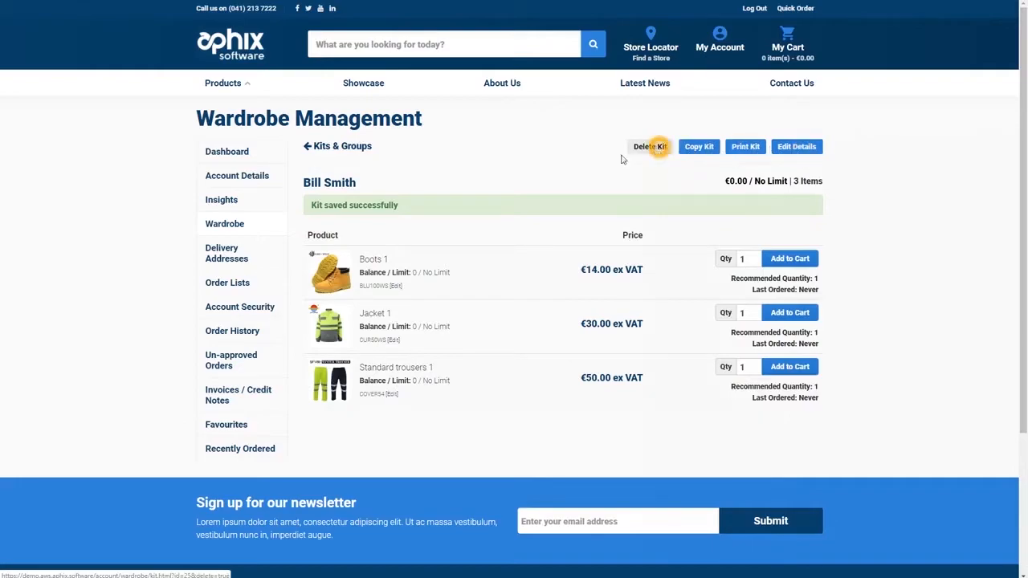
Step: Edit the Company X group in the wardrobe overview to a yearly period with a value limit of €150 and save it
{"action": "left_click", "coordinate": [227, 230]}
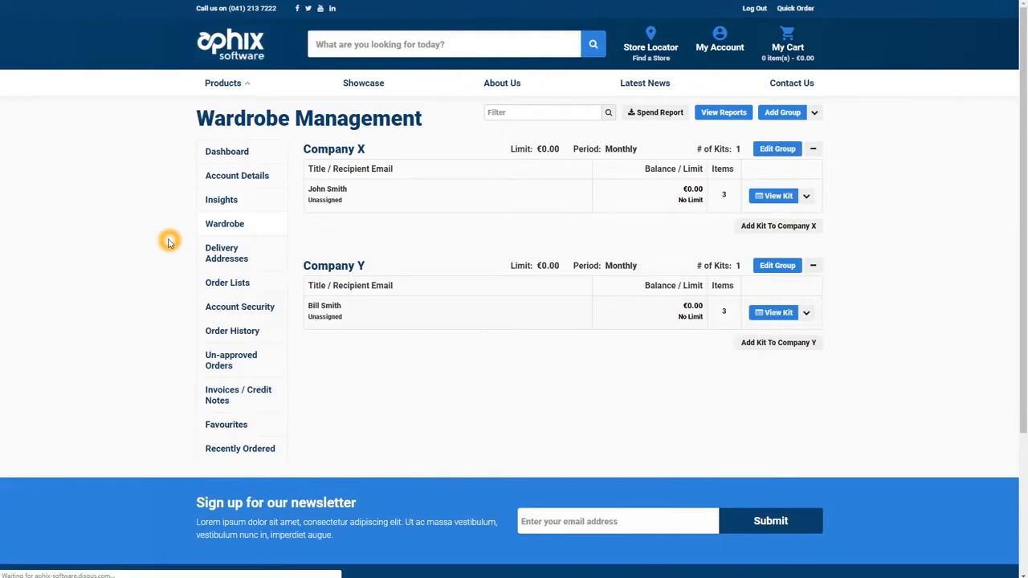
{"action": "left_click", "coordinate": [775, 151]}
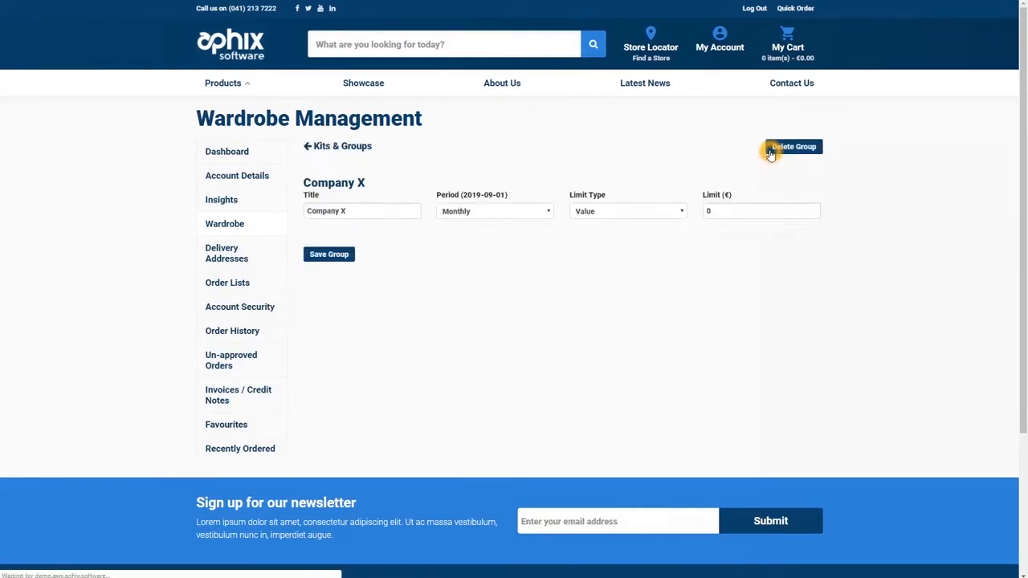
{"action": "left_click", "coordinate": [489, 212]}
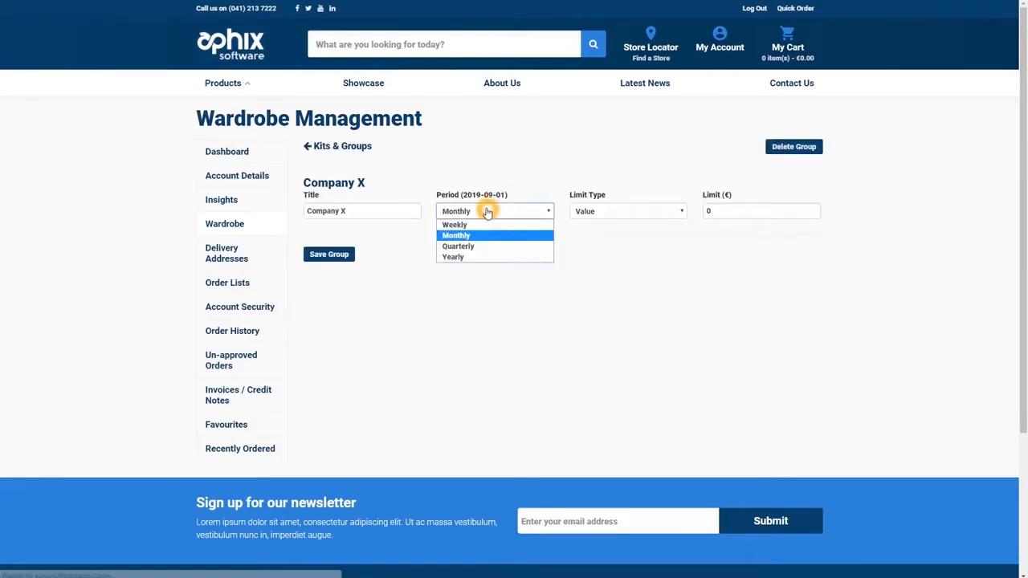
{"action": "left_click", "coordinate": [470, 257]}
{"action": "left_click", "coordinate": [588, 212]}
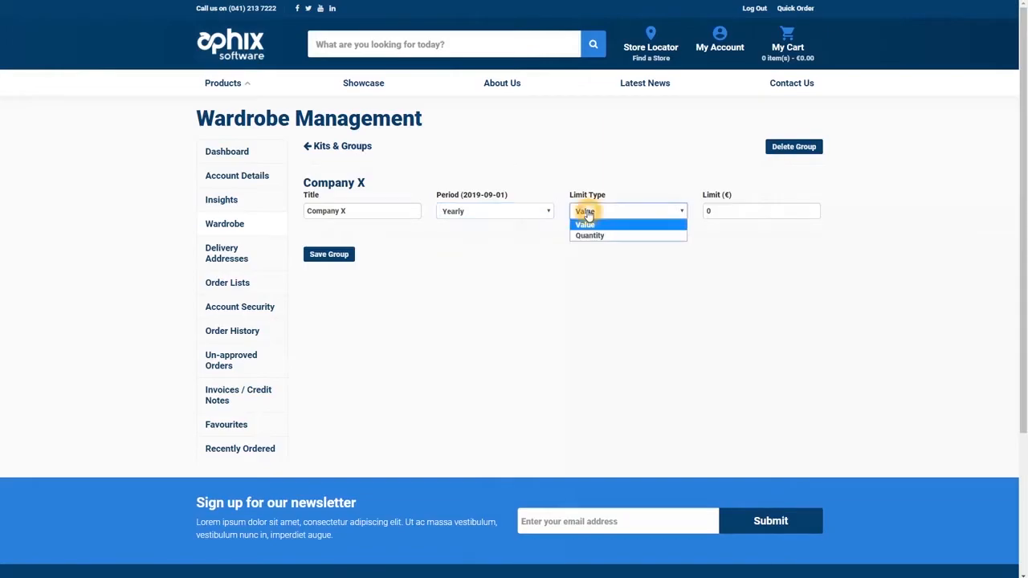
{"action": "left_click", "coordinate": [586, 225]}
{"action": "double_click", "coordinate": [729, 211]}
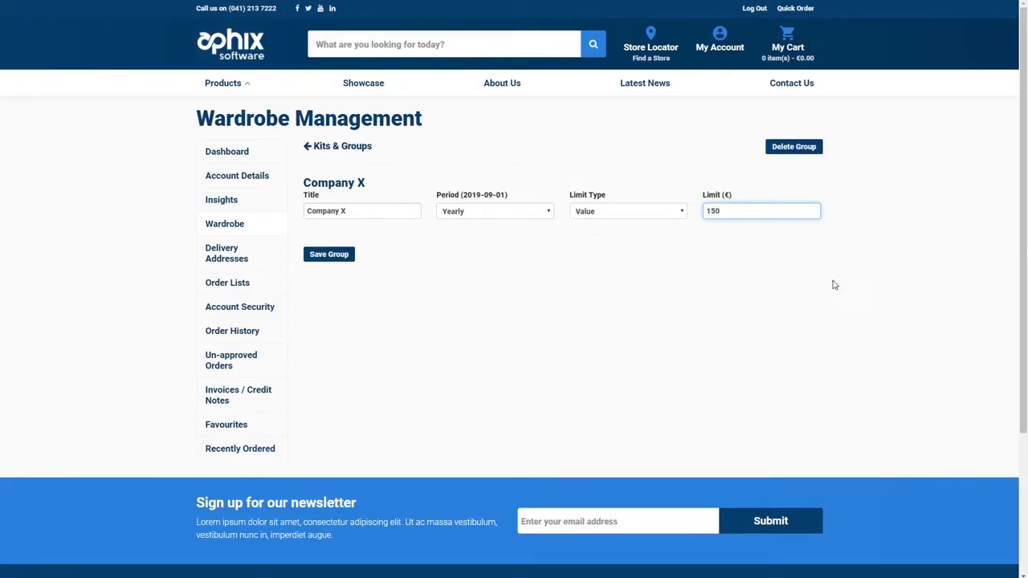
{"action": "left_click", "coordinate": [337, 261]}
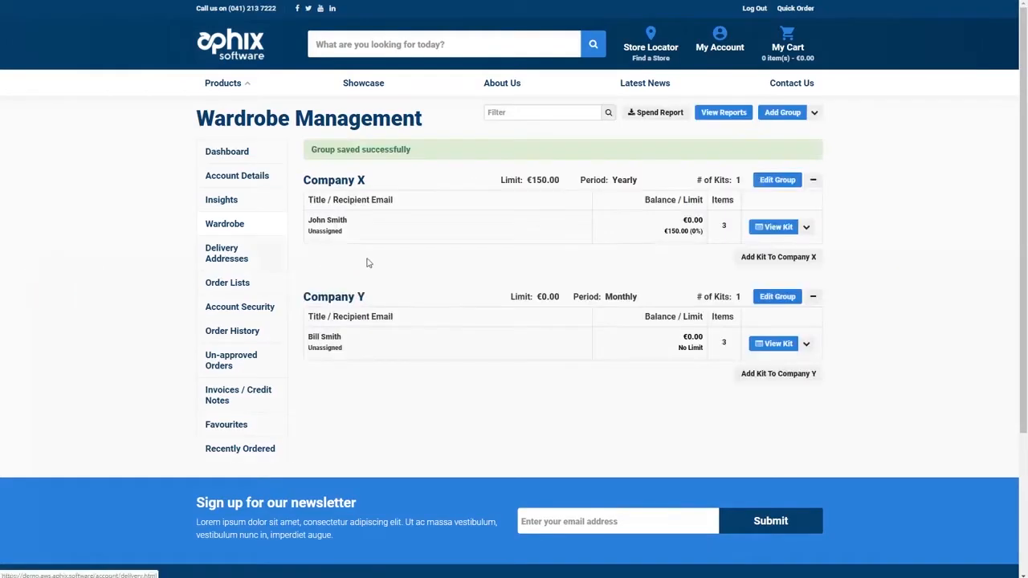
Step: Edit the Company Y group to a quarterly period with a quantity limit of 5 and save it
{"action": "left_click", "coordinate": [758, 297]}
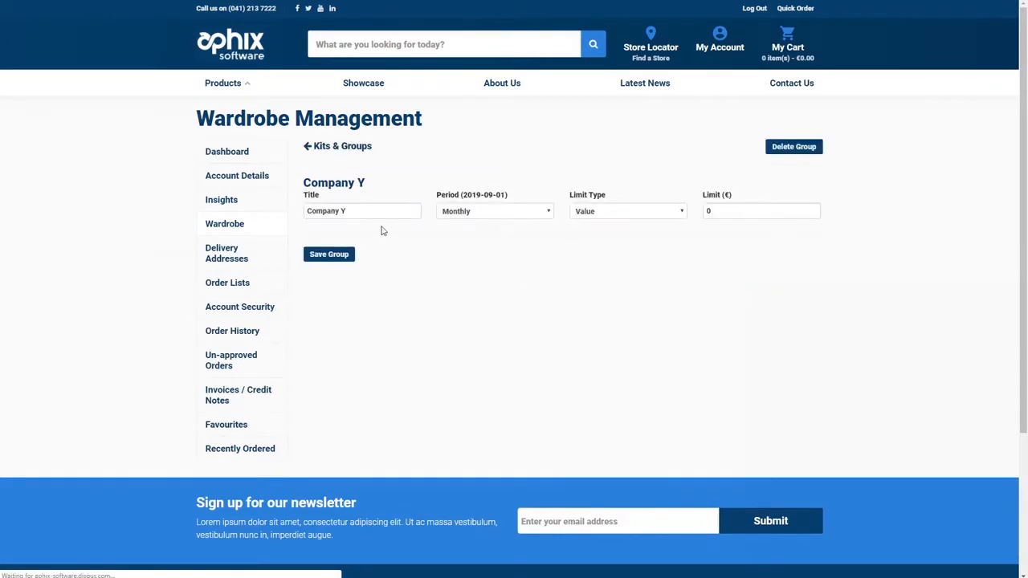
{"action": "left_click", "coordinate": [498, 213]}
{"action": "left_click", "coordinate": [477, 242]}
{"action": "left_click", "coordinate": [615, 210]}
{"action": "left_click", "coordinate": [610, 235]}
{"action": "left_click", "coordinate": [715, 217]}
{"action": "double_click", "coordinate": [717, 216]}
{"action": "type", "text": "5"}
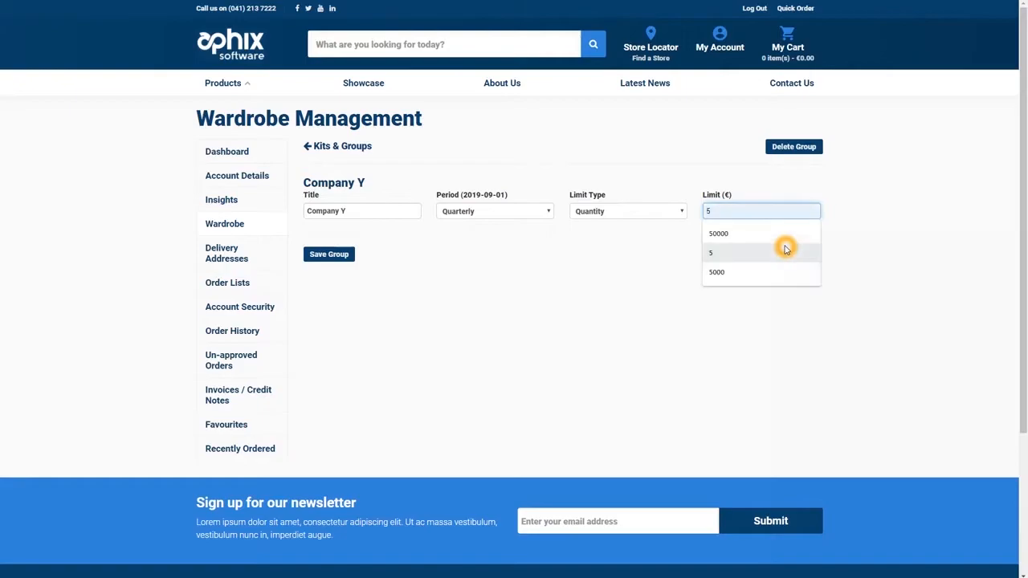
{"action": "left_click", "coordinate": [878, 211]}
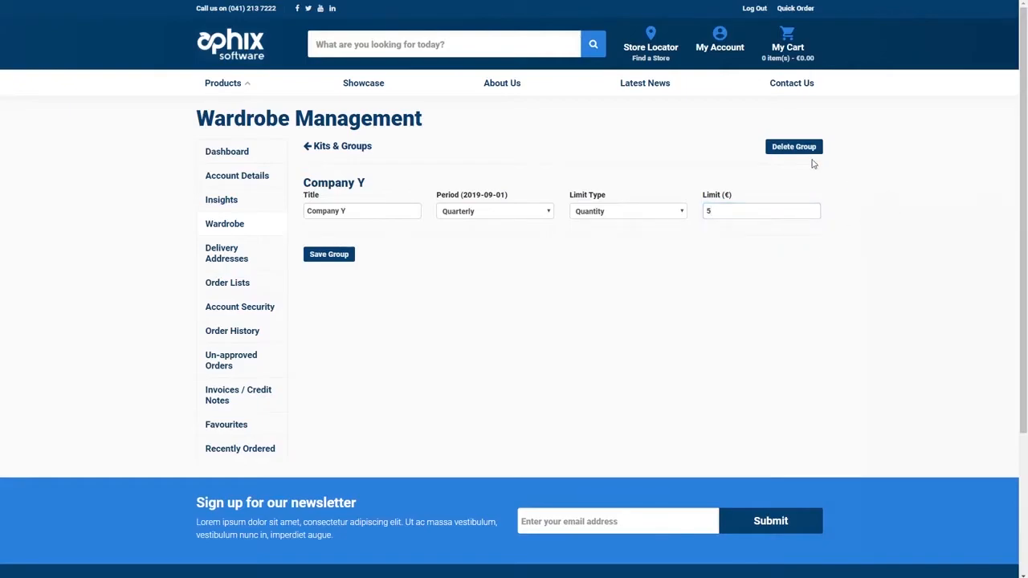
{"action": "left_click", "coordinate": [329, 255]}
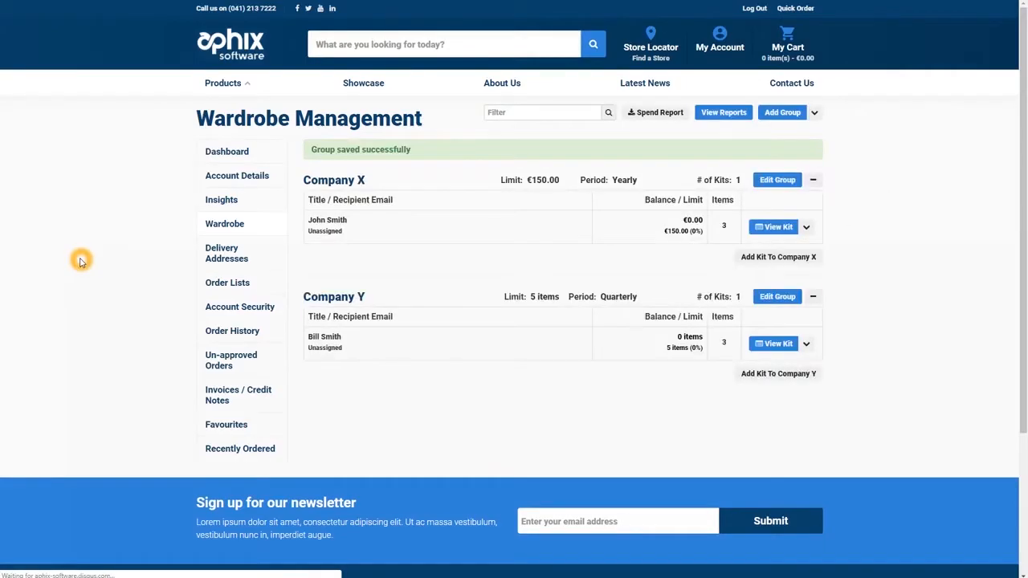
Step: Review the limits and periods of both groups, view the kit in Company X and return to the overview
{"action": "left_click_drag", "start_coordinate": [505, 180], "coordinate": [647, 180]}
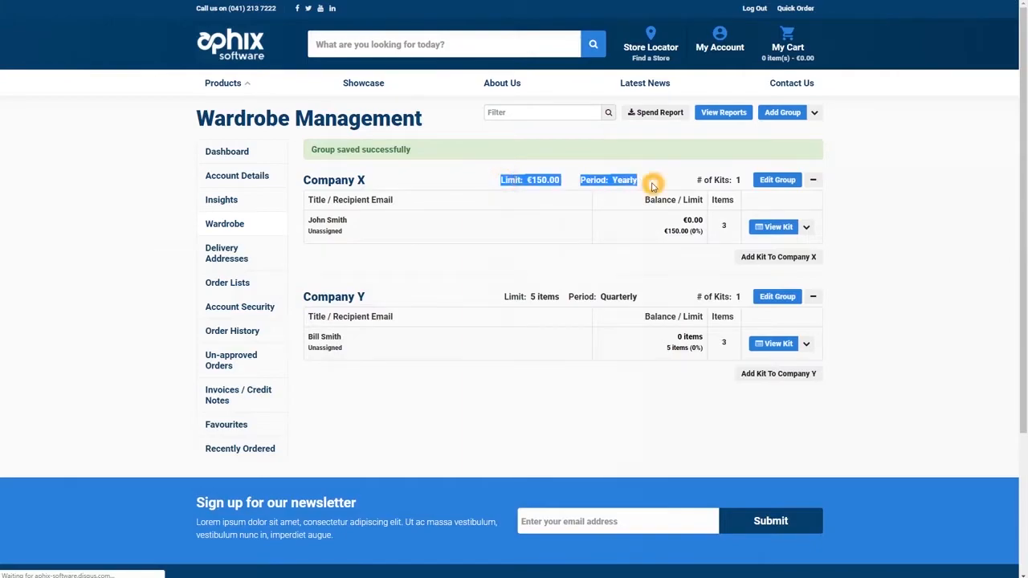
{"action": "left_click_drag", "start_coordinate": [505, 296], "coordinate": [661, 298]}
{"action": "left_click", "coordinate": [571, 393]}
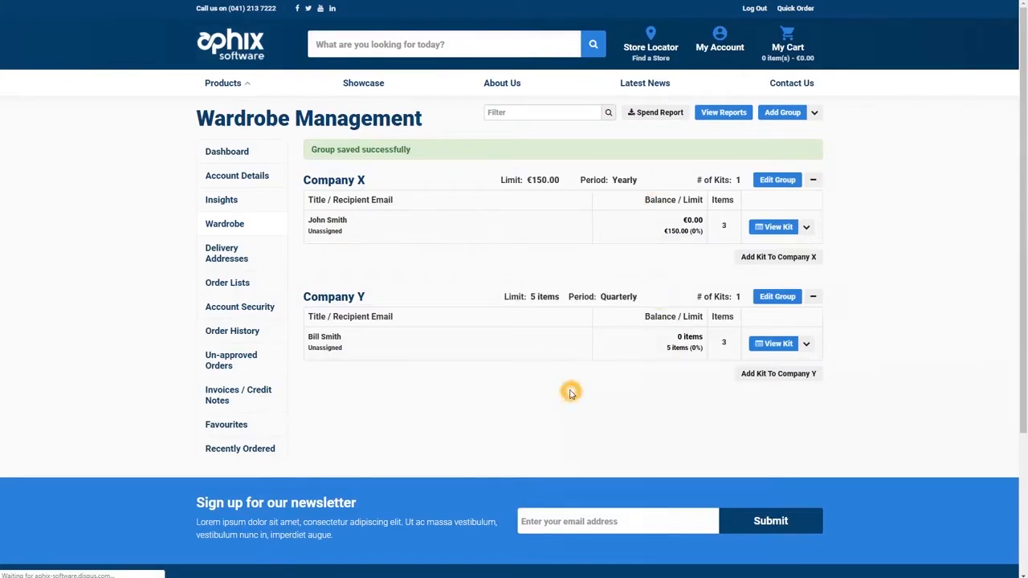
{"action": "left_click", "coordinate": [783, 231]}
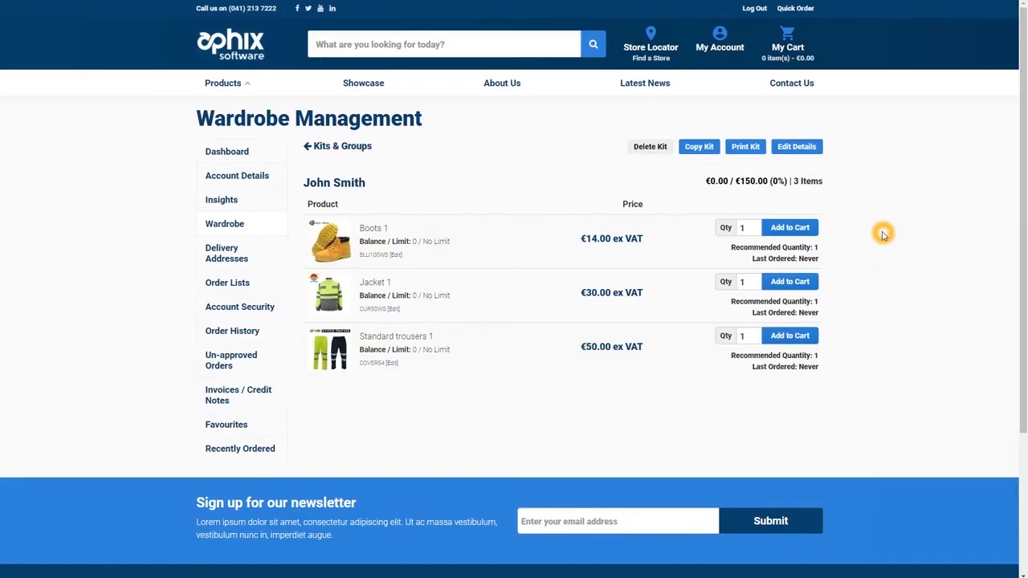
{"action": "key", "text": "alt+Left"}
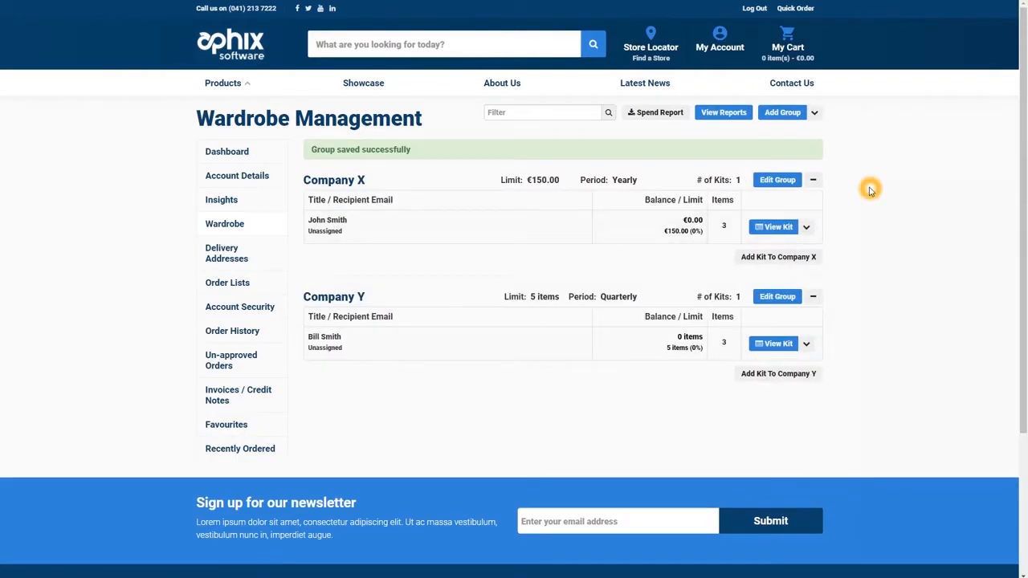
Step: Filter the wardrobe by the Company X employee's full name and open the matching kit
{"action": "left_click", "coordinate": [517, 112]}
{"action": "type", "text": "john smith"}
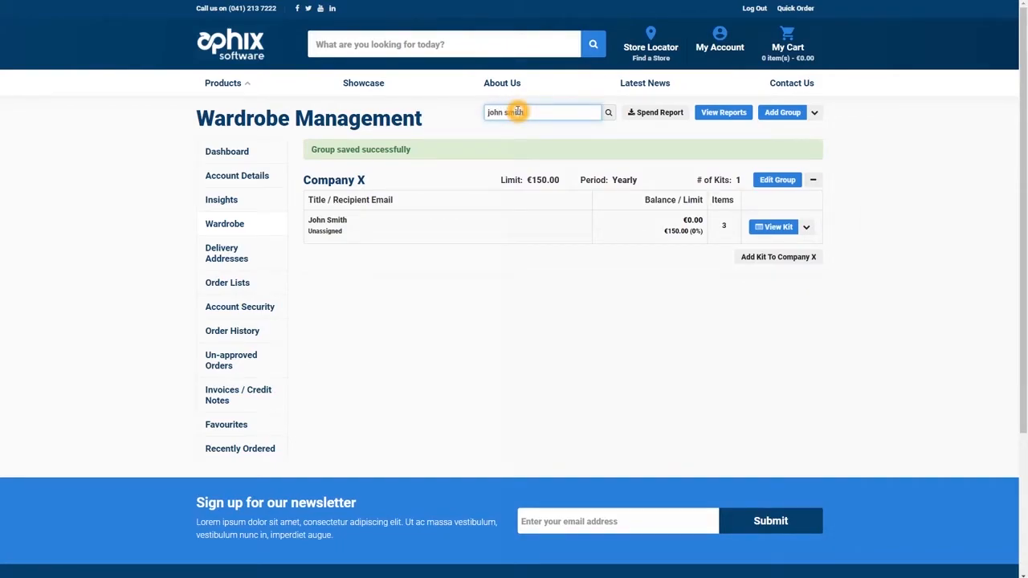
{"action": "left_click", "coordinate": [771, 225]}
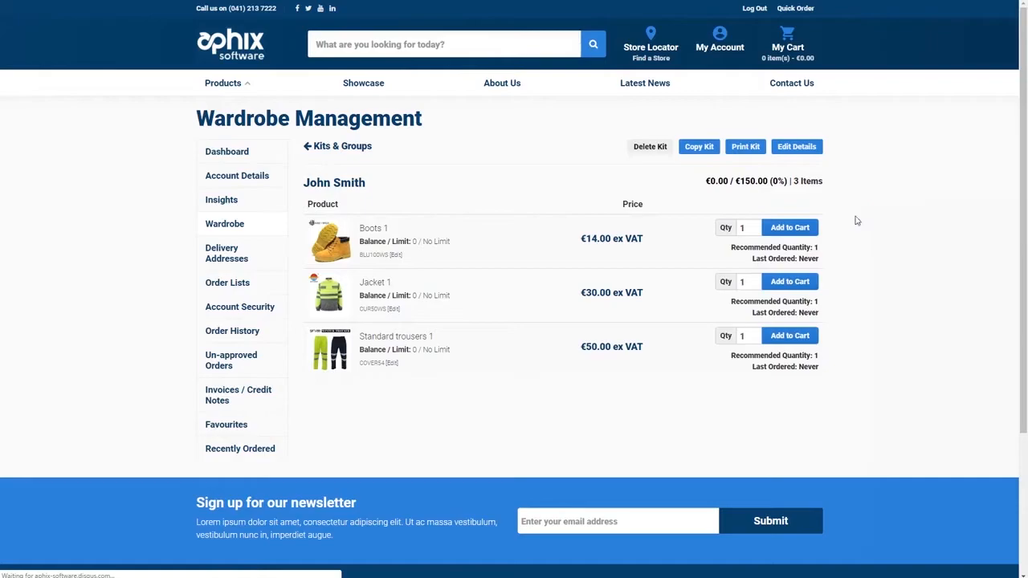
Step: Add Boots 1, Jacket 1 and Standard trousers 1 from the kit to the cart and open the cart
{"action": "left_click", "coordinate": [794, 228]}
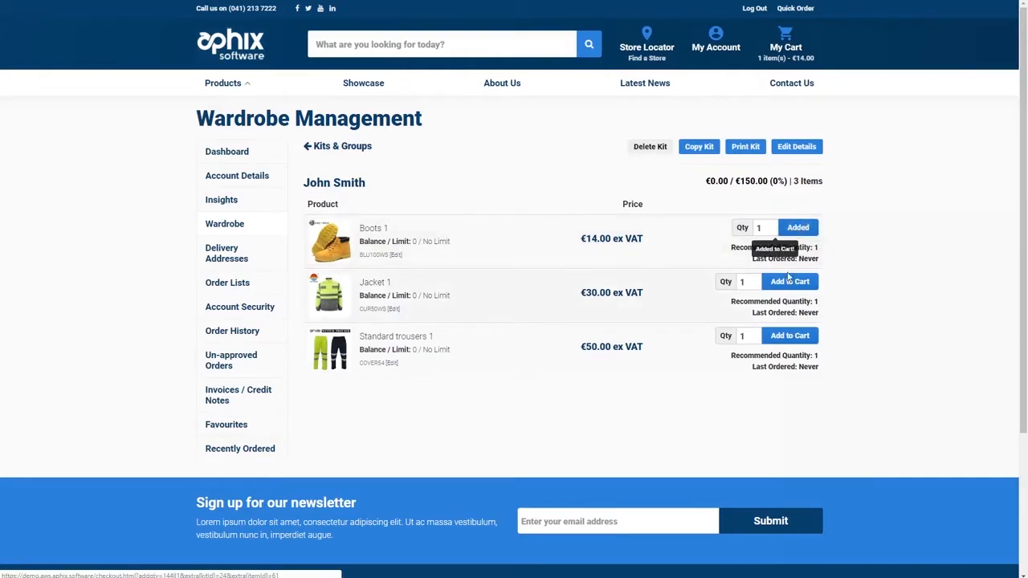
{"action": "left_click", "coordinate": [791, 278]}
{"action": "left_click", "coordinate": [788, 336]}
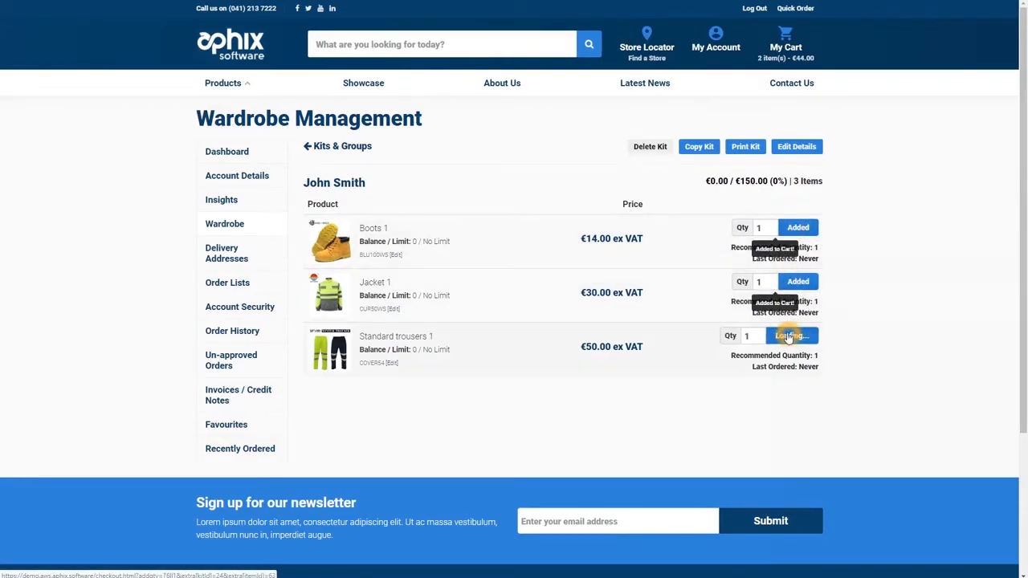
{"action": "mouse_move", "coordinate": [795, 50]}
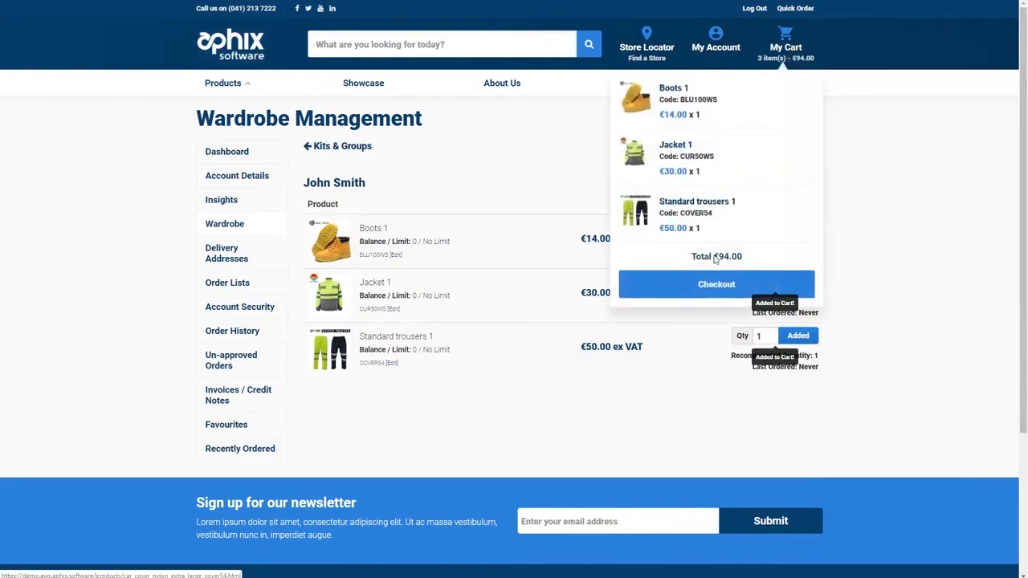
{"action": "left_click", "coordinate": [712, 283]}
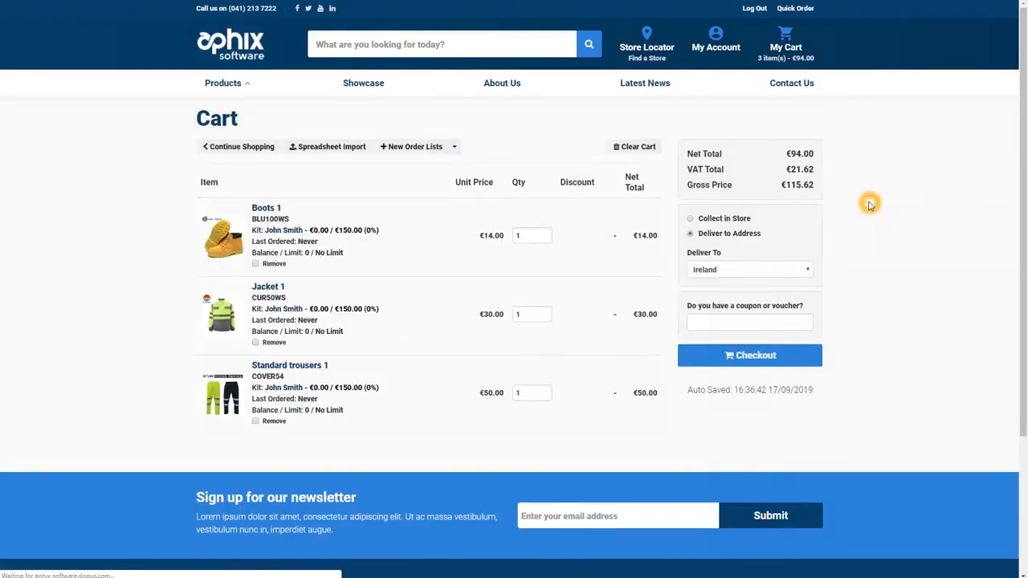
Step: Choose delivery to an address in Ireland, update the cart and proceed to checkout
{"action": "left_click", "coordinate": [690, 218]}
{"action": "left_click", "coordinate": [691, 233]}
{"action": "left_click", "coordinate": [725, 271]}
{"action": "left_click", "coordinate": [723, 305]}
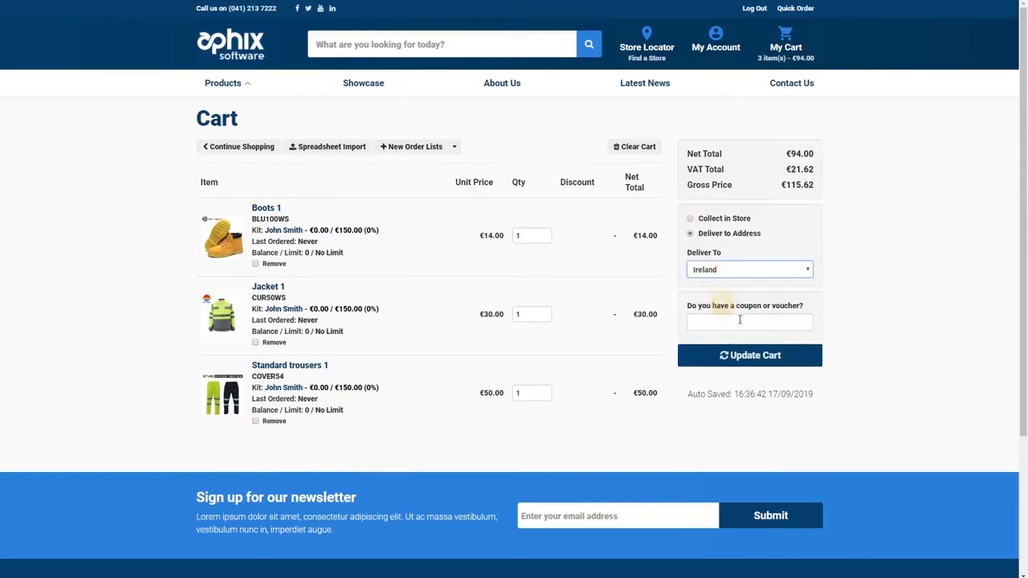
{"action": "left_click", "coordinate": [744, 358]}
{"action": "left_click", "coordinate": [745, 367]}
Step: Enter "demo" as the PO reference in the delivery details and continue to the order review
{"action": "scroll", "coordinate": [454, 281], "scroll_direction": "down", "scroll_amount": 1}
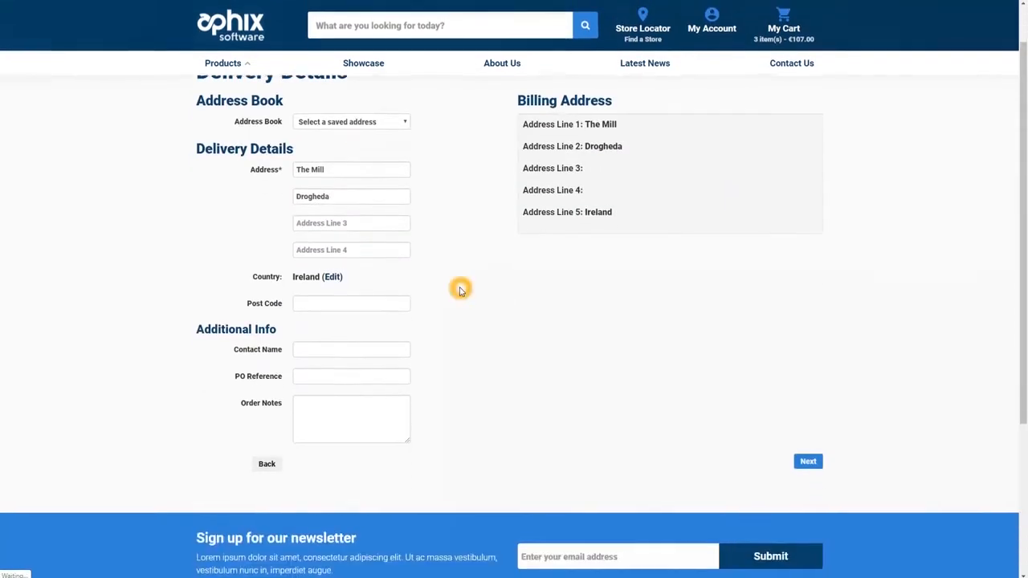
{"action": "left_click", "coordinate": [316, 377]}
{"action": "type", "text": "demo"}
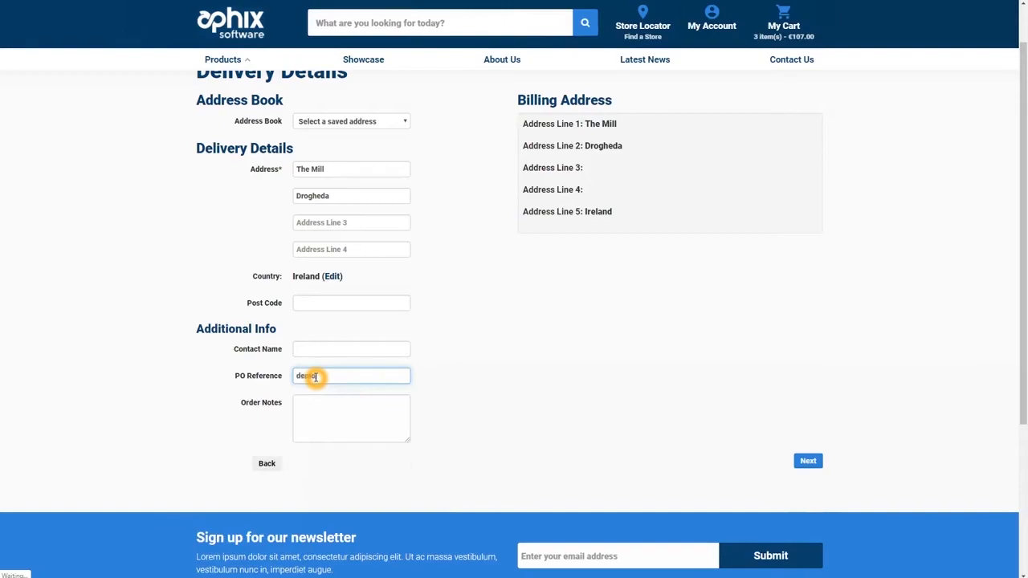
{"action": "left_click", "coordinate": [807, 462]}
Step: Agree to the terms and conditions of the sale and place the order
{"action": "scroll", "coordinate": [88, 340], "scroll_direction": "down", "scroll_amount": 5}
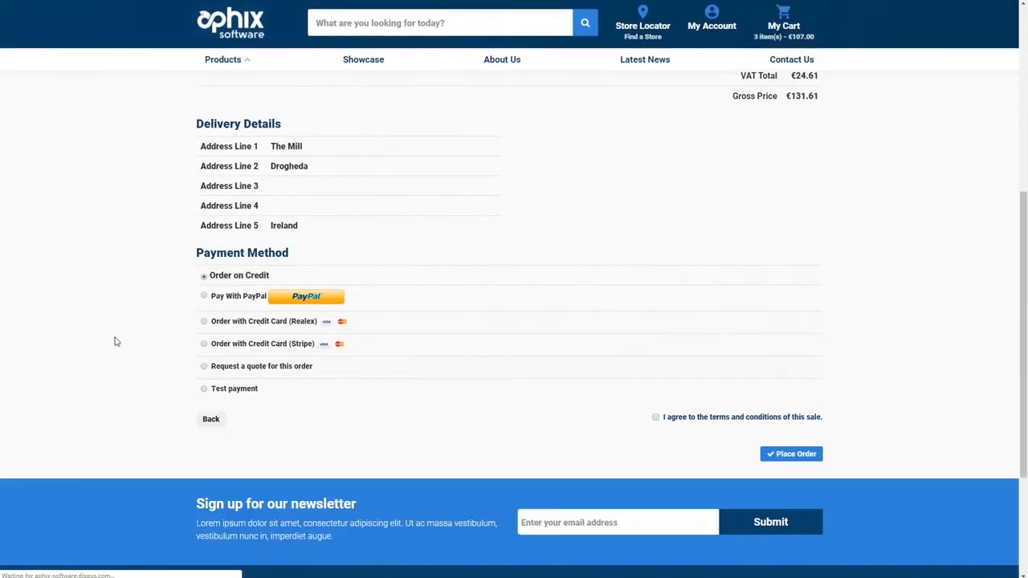
{"action": "left_click", "coordinate": [656, 418]}
{"action": "left_click", "coordinate": [804, 460]}
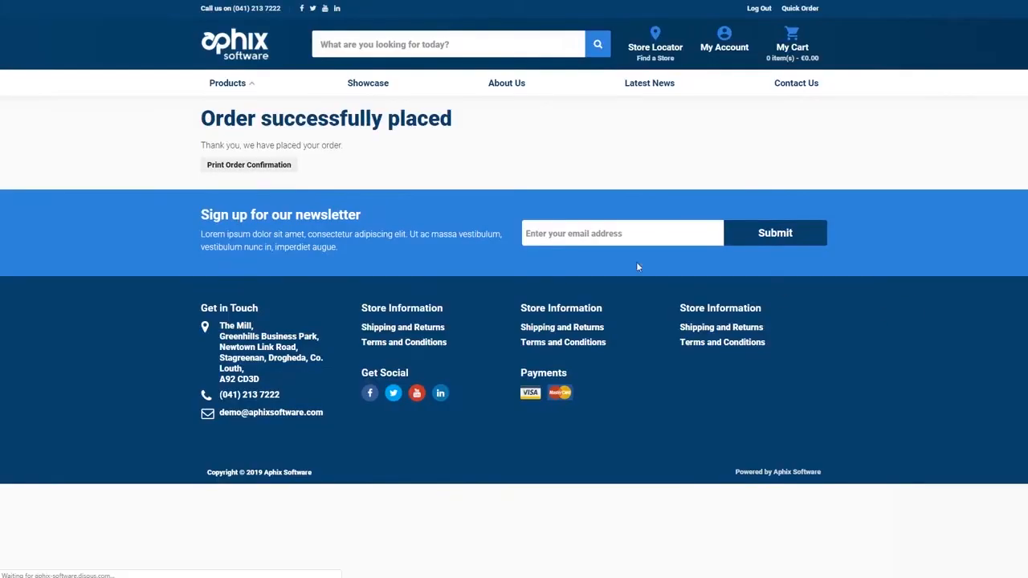
Step: Open the printable order confirmation, examine the order details in the print preview and close it
{"action": "left_click", "coordinate": [240, 164]}
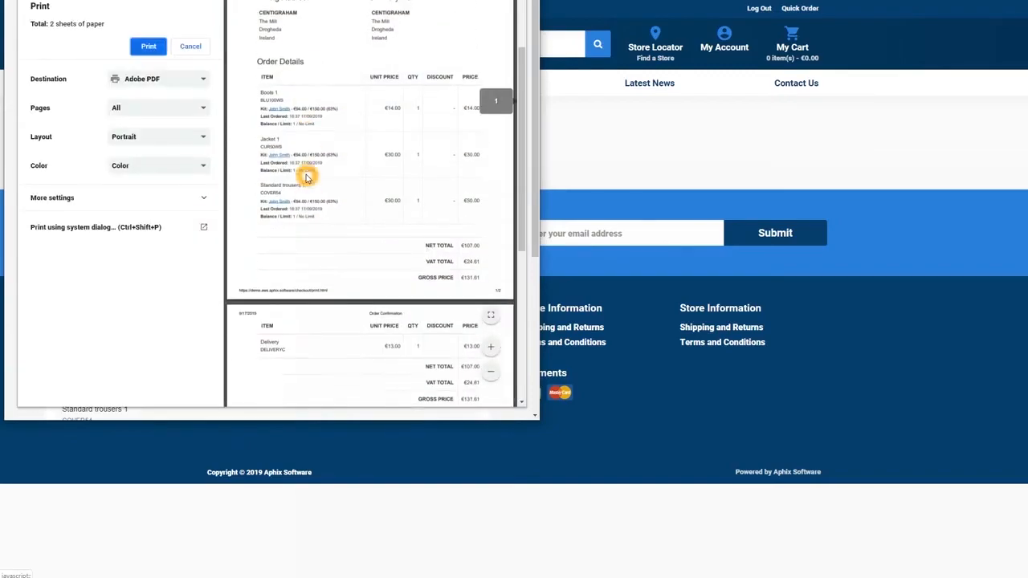
{"action": "scroll", "coordinate": [306, 175], "scroll_direction": "down", "scroll_amount": 4}
{"action": "scroll", "coordinate": [306, 175], "scroll_direction": "up", "scroll_amount": 5}
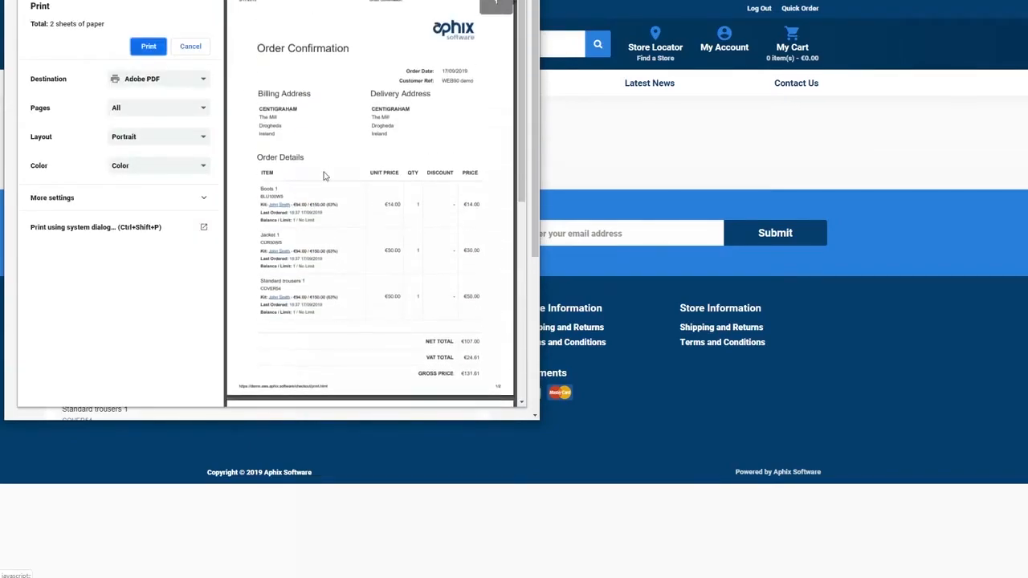
{"action": "left_click", "coordinate": [498, 4]}
Step: Return to wardrobe management in the account and open the wardrobe reports
{"action": "left_click", "coordinate": [731, 50]}
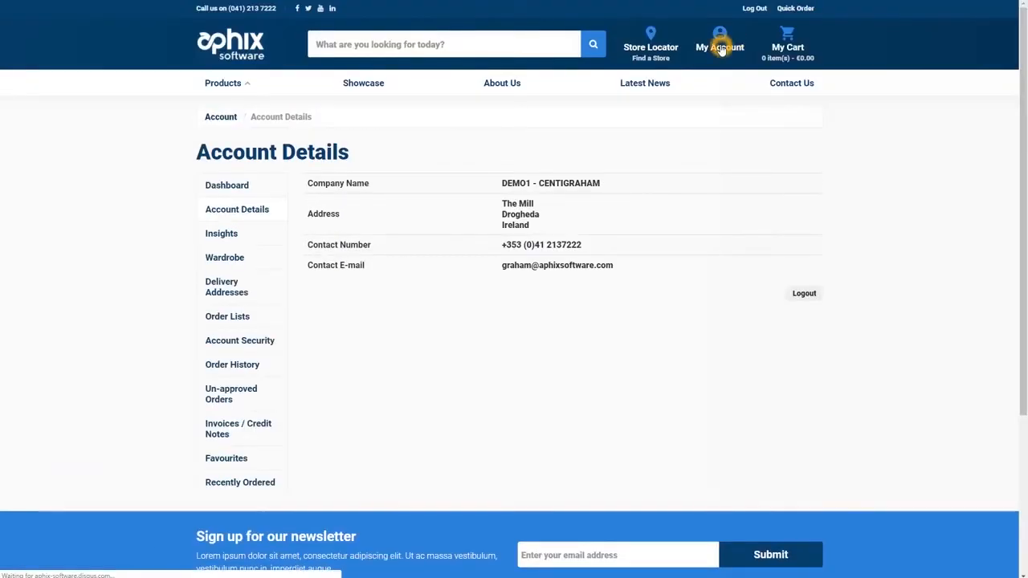
{"action": "left_click", "coordinate": [229, 258]}
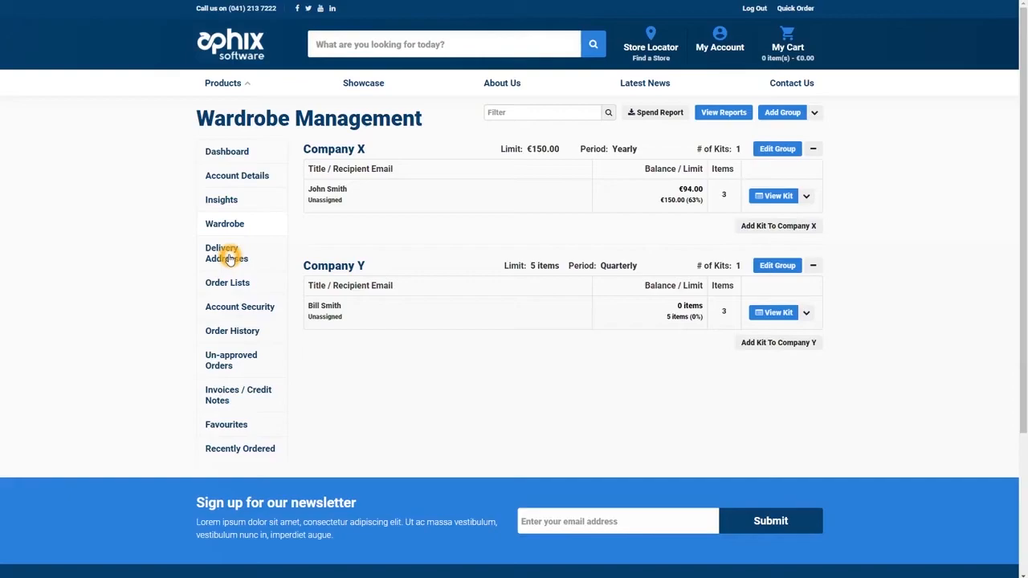
{"action": "left_click", "coordinate": [725, 114]}
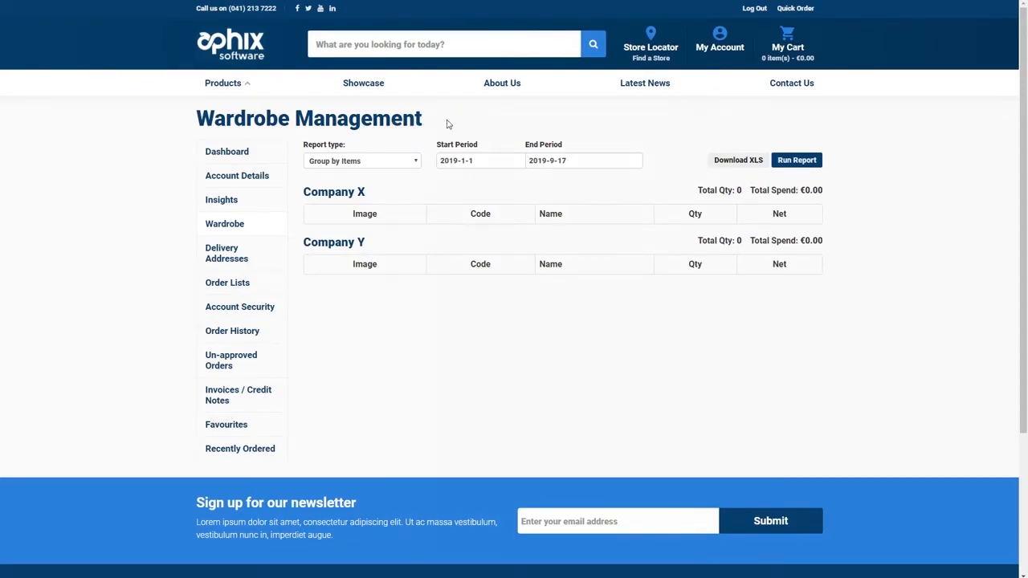
Step: Set the start period of the report grouped by items to 1 June 2019
{"action": "left_click", "coordinate": [423, 141]}
{"action": "left_click", "coordinate": [503, 160]}
{"action": "left_click", "coordinate": [503, 160]}
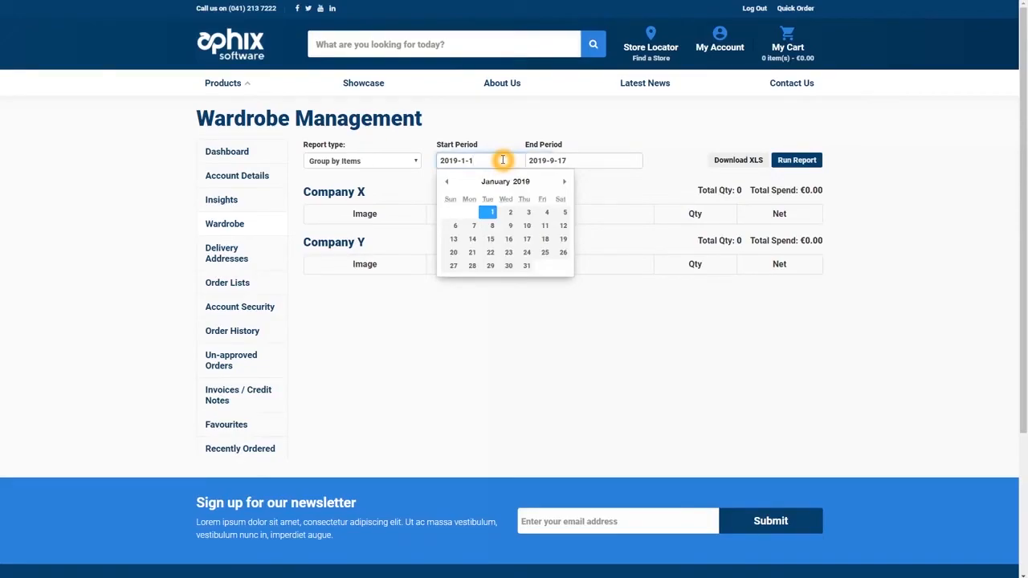
{"action": "left_click", "coordinate": [566, 184]}
{"action": "left_click", "coordinate": [565, 184]}
{"action": "left_click", "coordinate": [566, 183]}
{"action": "left_click", "coordinate": [565, 183]}
{"action": "left_click", "coordinate": [565, 183]}
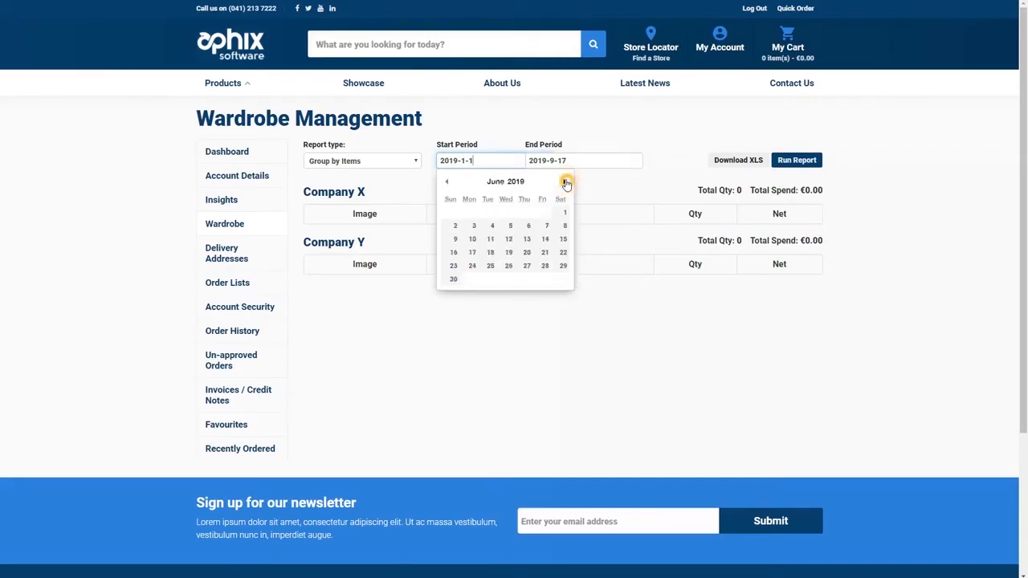
{"action": "left_click", "coordinate": [561, 213]}
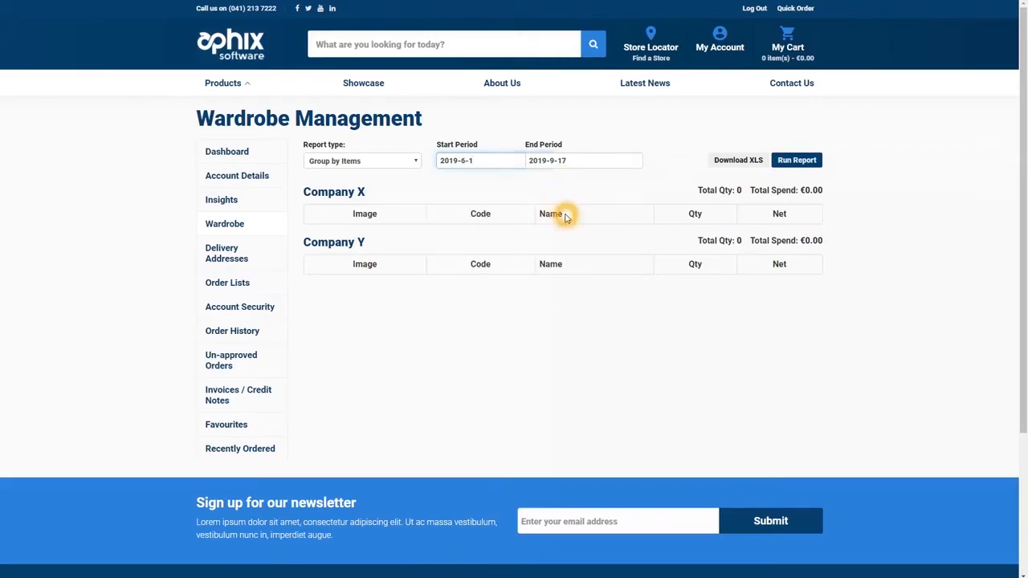
Step: Set the report's end period to 31 August 2019 and run the report
{"action": "left_click", "coordinate": [566, 163]}
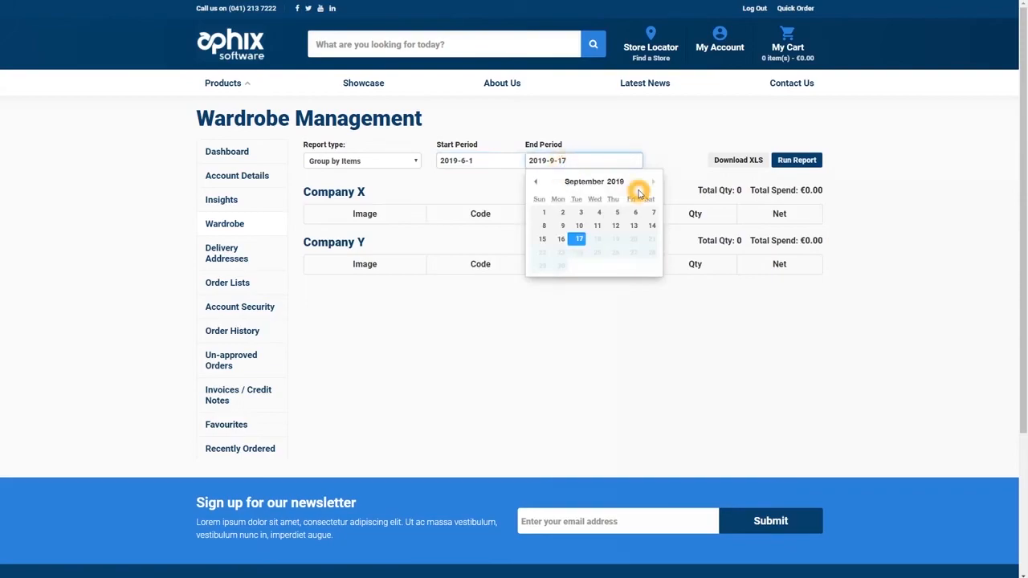
{"action": "left_click", "coordinate": [536, 182]}
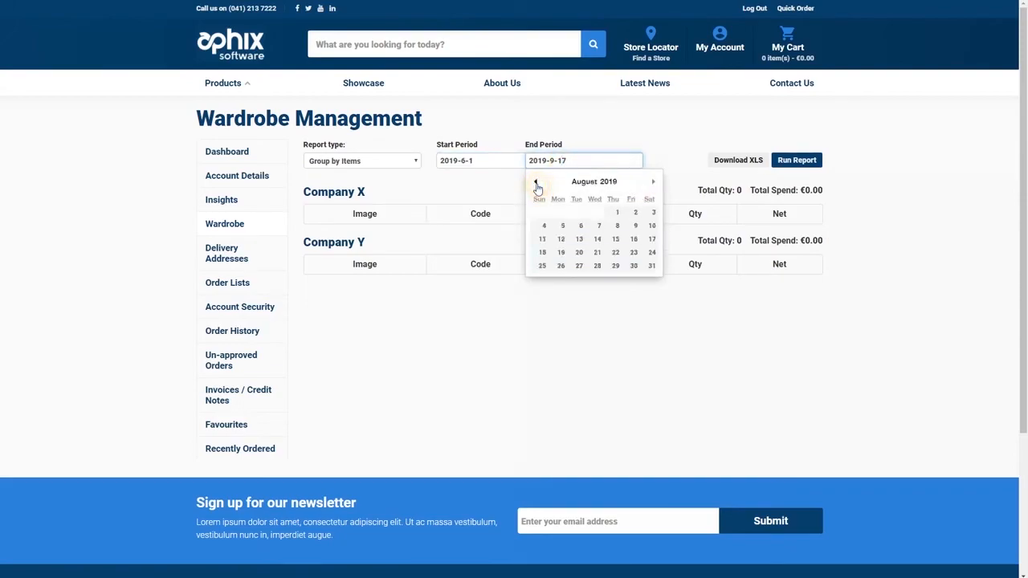
{"action": "left_click", "coordinate": [649, 267]}
{"action": "left_click", "coordinate": [793, 163]}
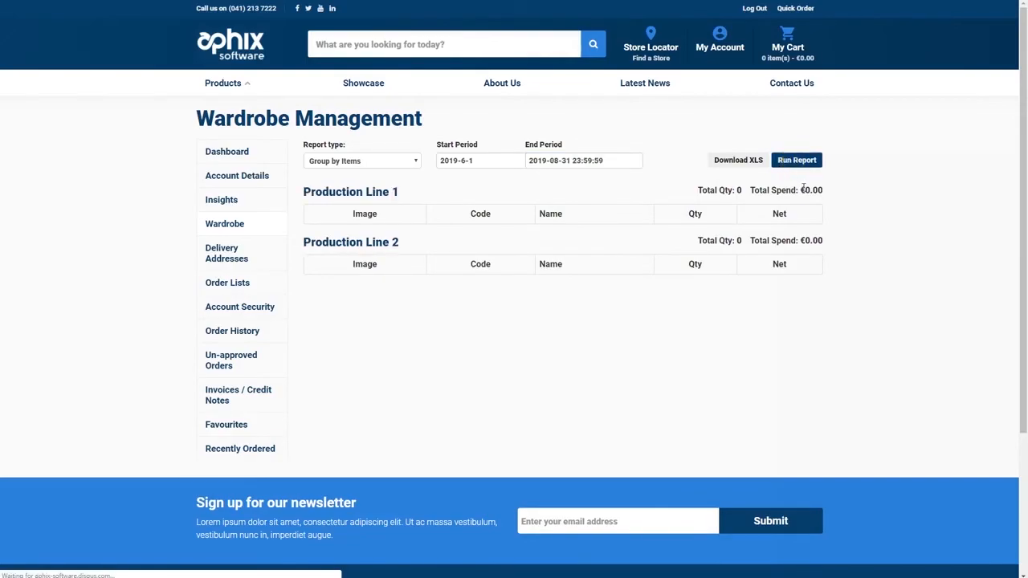
Step: Examine the image, code, name, quantity and net columns in the report's Production Line 1 group
{"action": "left_click", "coordinate": [504, 232]}
{"action": "left_click", "coordinate": [357, 215]}
{"action": "left_click_drag", "start_coordinate": [372, 215], "coordinate": [785, 214]}
{"action": "left_click", "coordinate": [468, 217]}
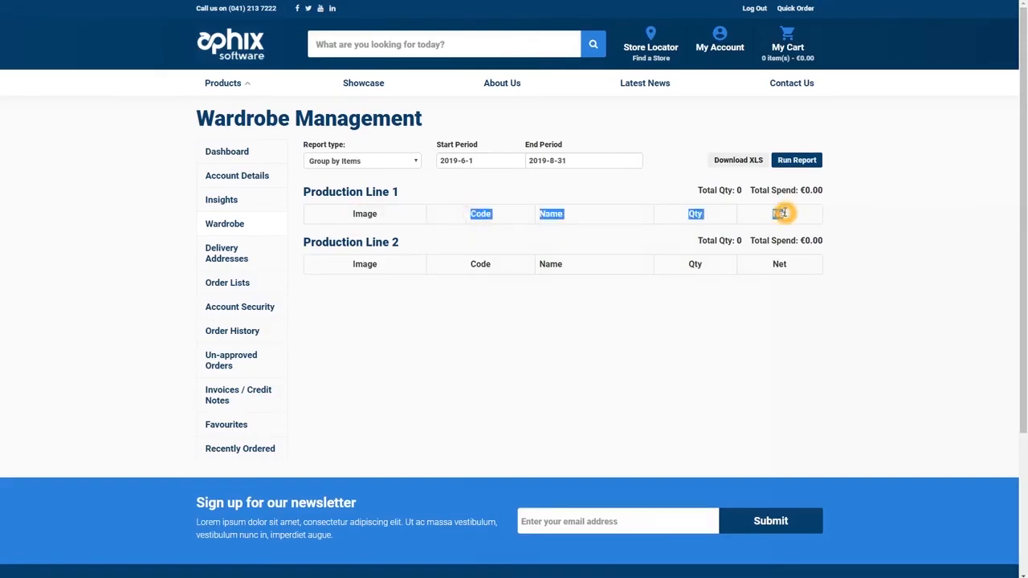
{"action": "left_click", "coordinate": [876, 218]}
{"action": "left_click", "coordinate": [624, 339]}
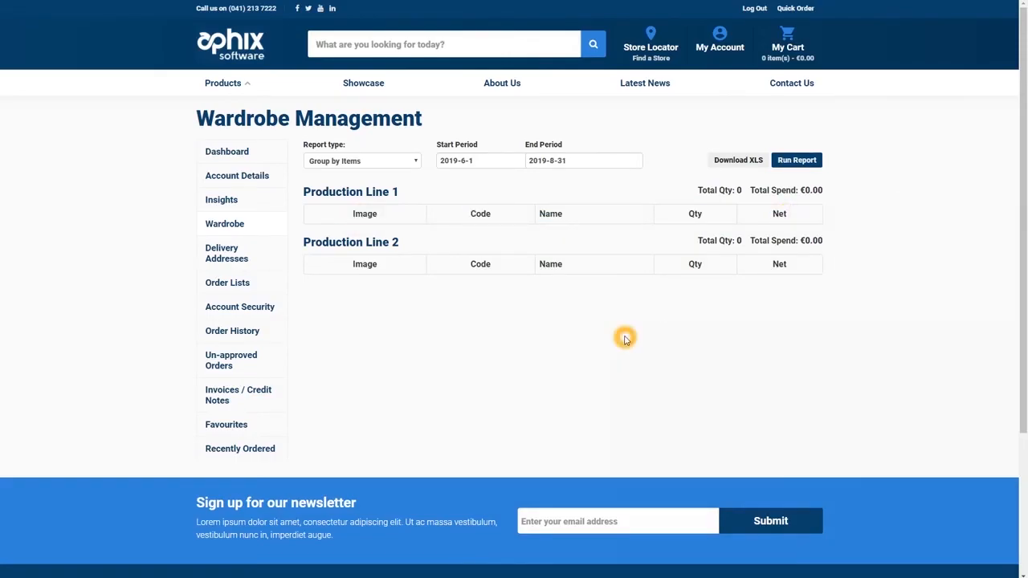
{"action": "left_click", "coordinate": [642, 336]}
Step: Return to the wardrobe overview and download the spend report as an XLS file
{"action": "left_click", "coordinate": [233, 220]}
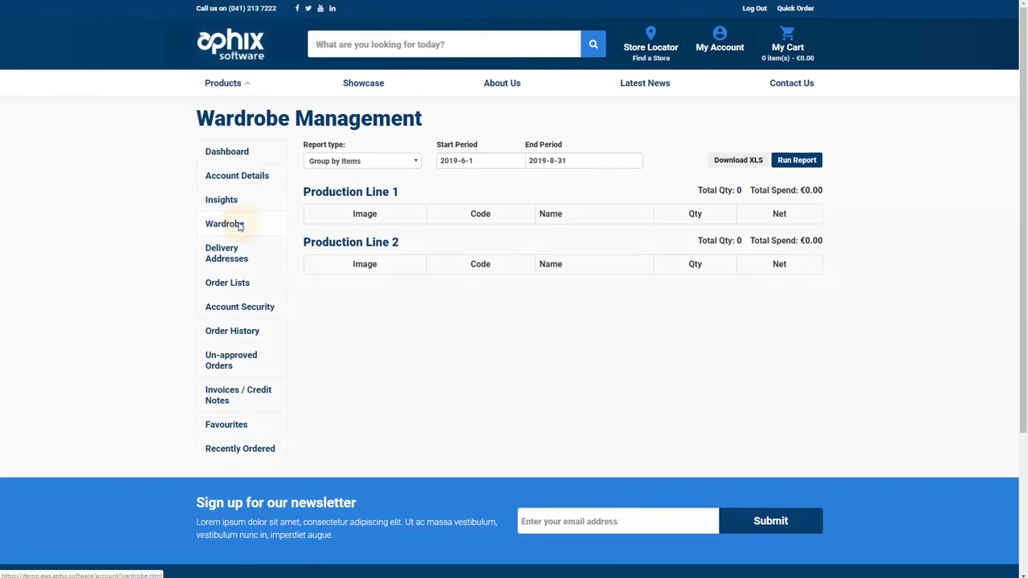
{"action": "left_click", "coordinate": [652, 112]}
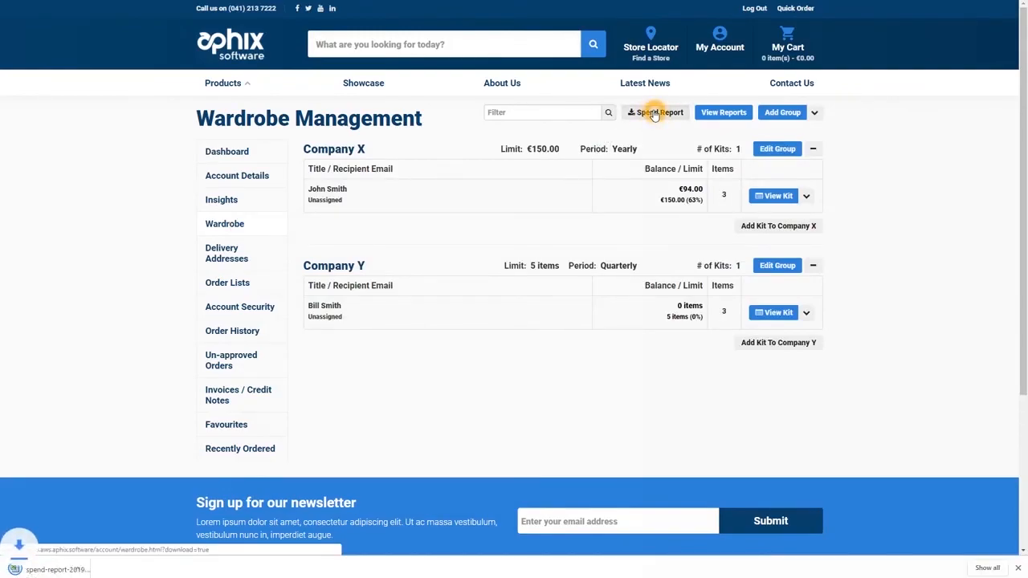
{"action": "left_click", "coordinate": [412, 350]}
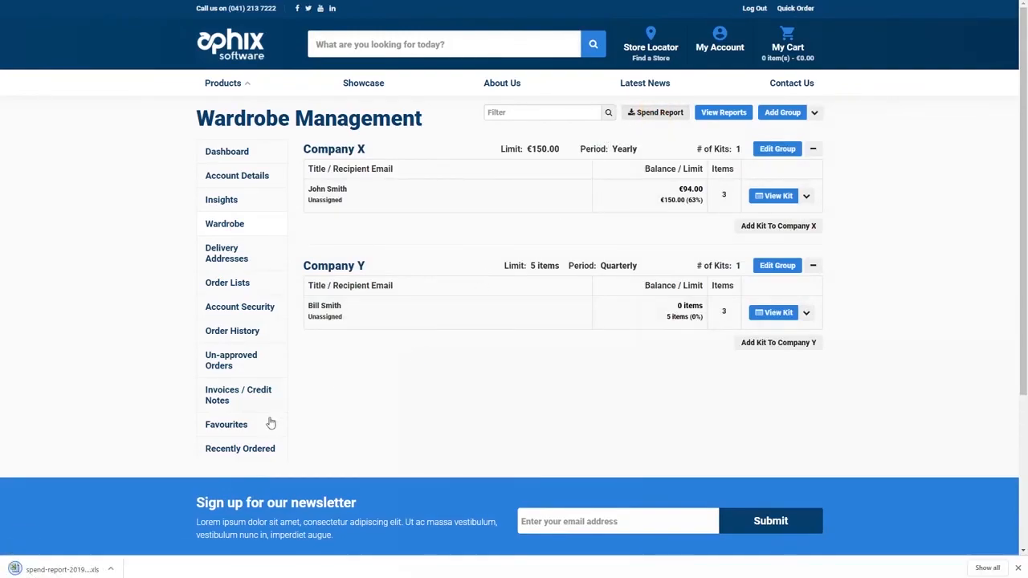
{"action": "left_click", "coordinate": [98, 575]}
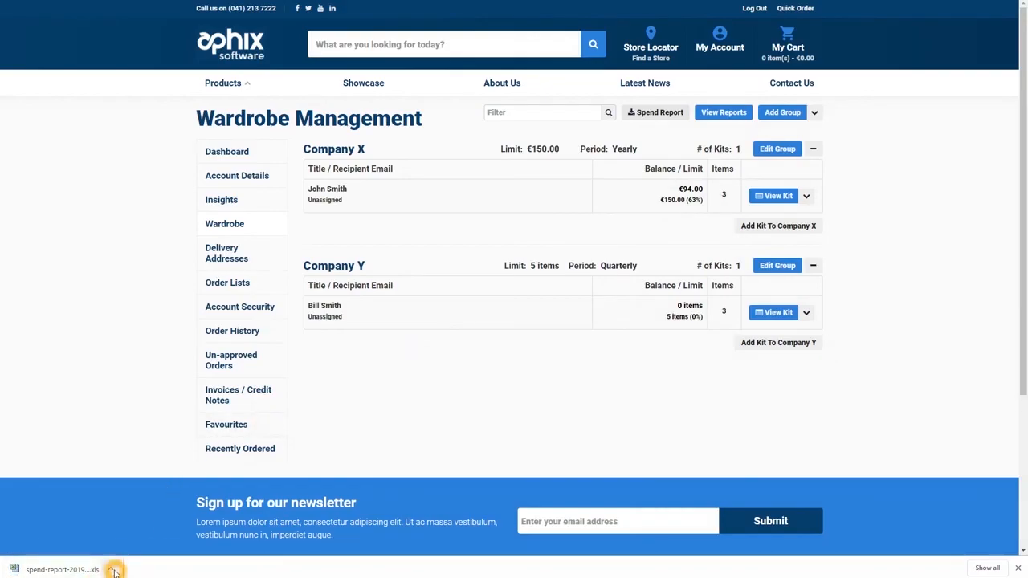
{"action": "left_click", "coordinate": [110, 570]}
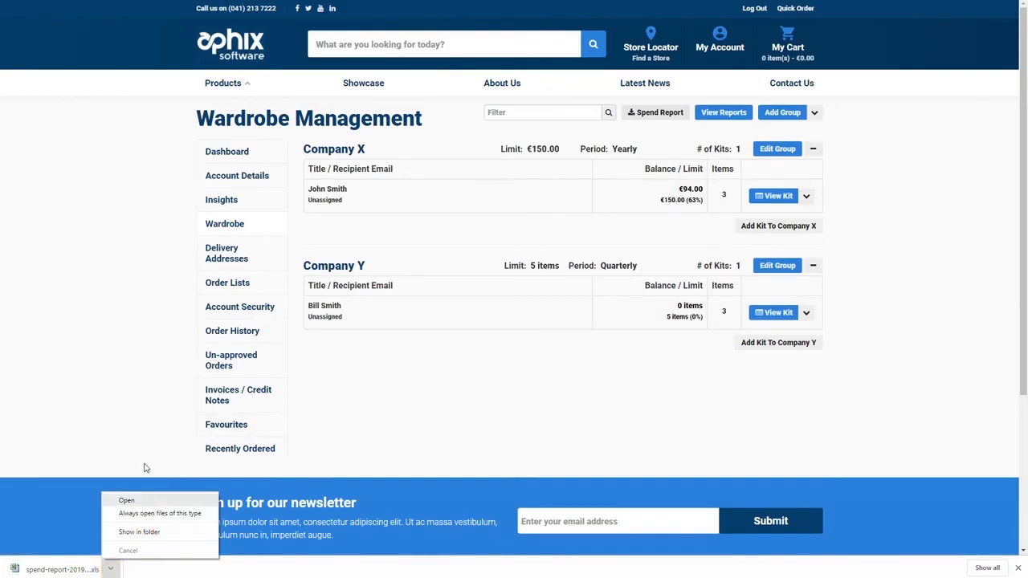
{"action": "left_click", "coordinate": [169, 223]}
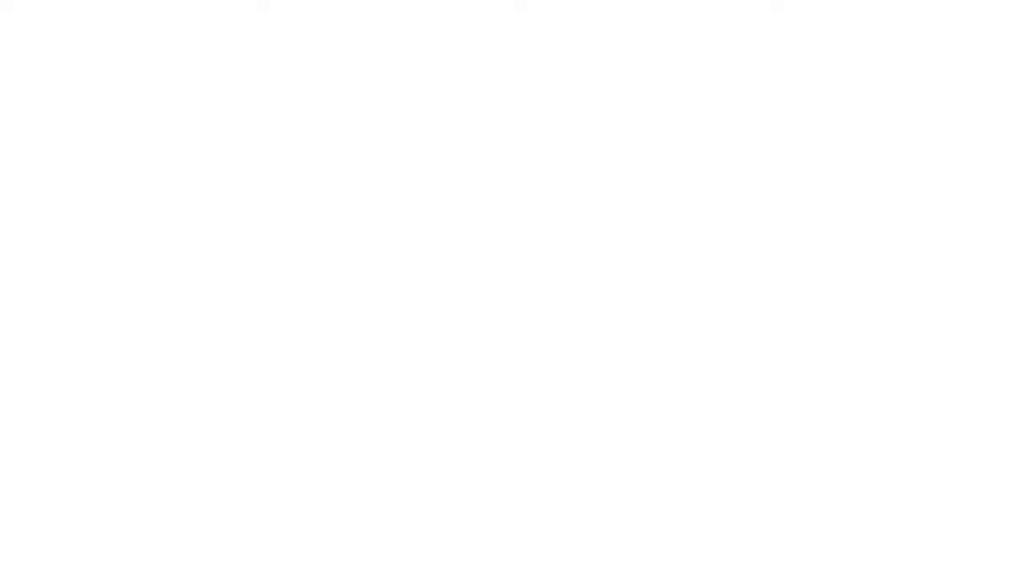